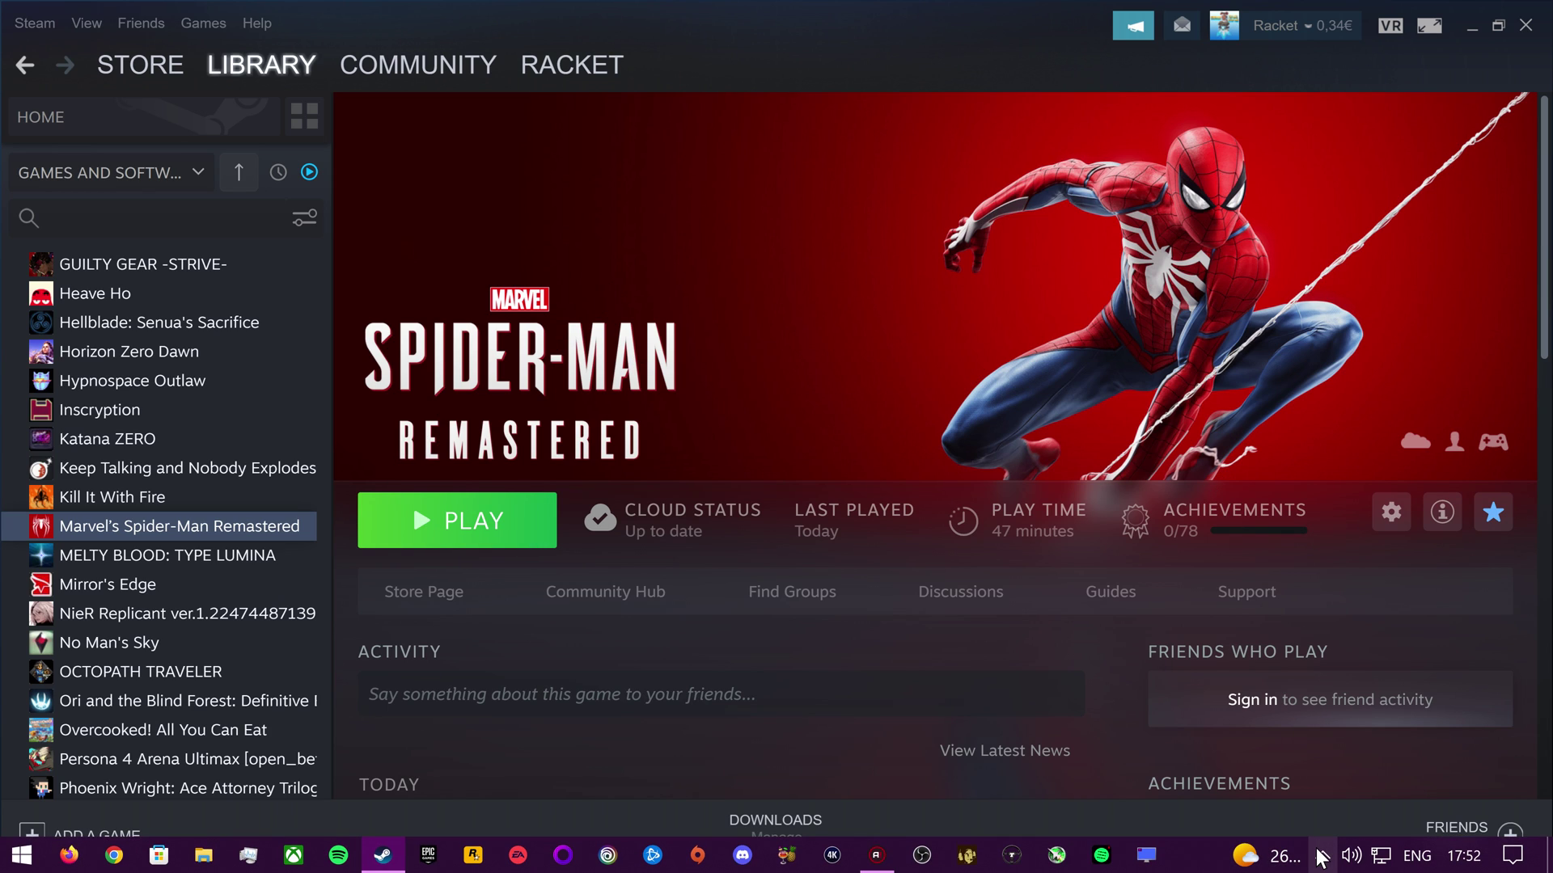
Open the classic Sound Control Panel from the Windows Sound settings.
left_click(1322, 856)
right_click(1347, 861)
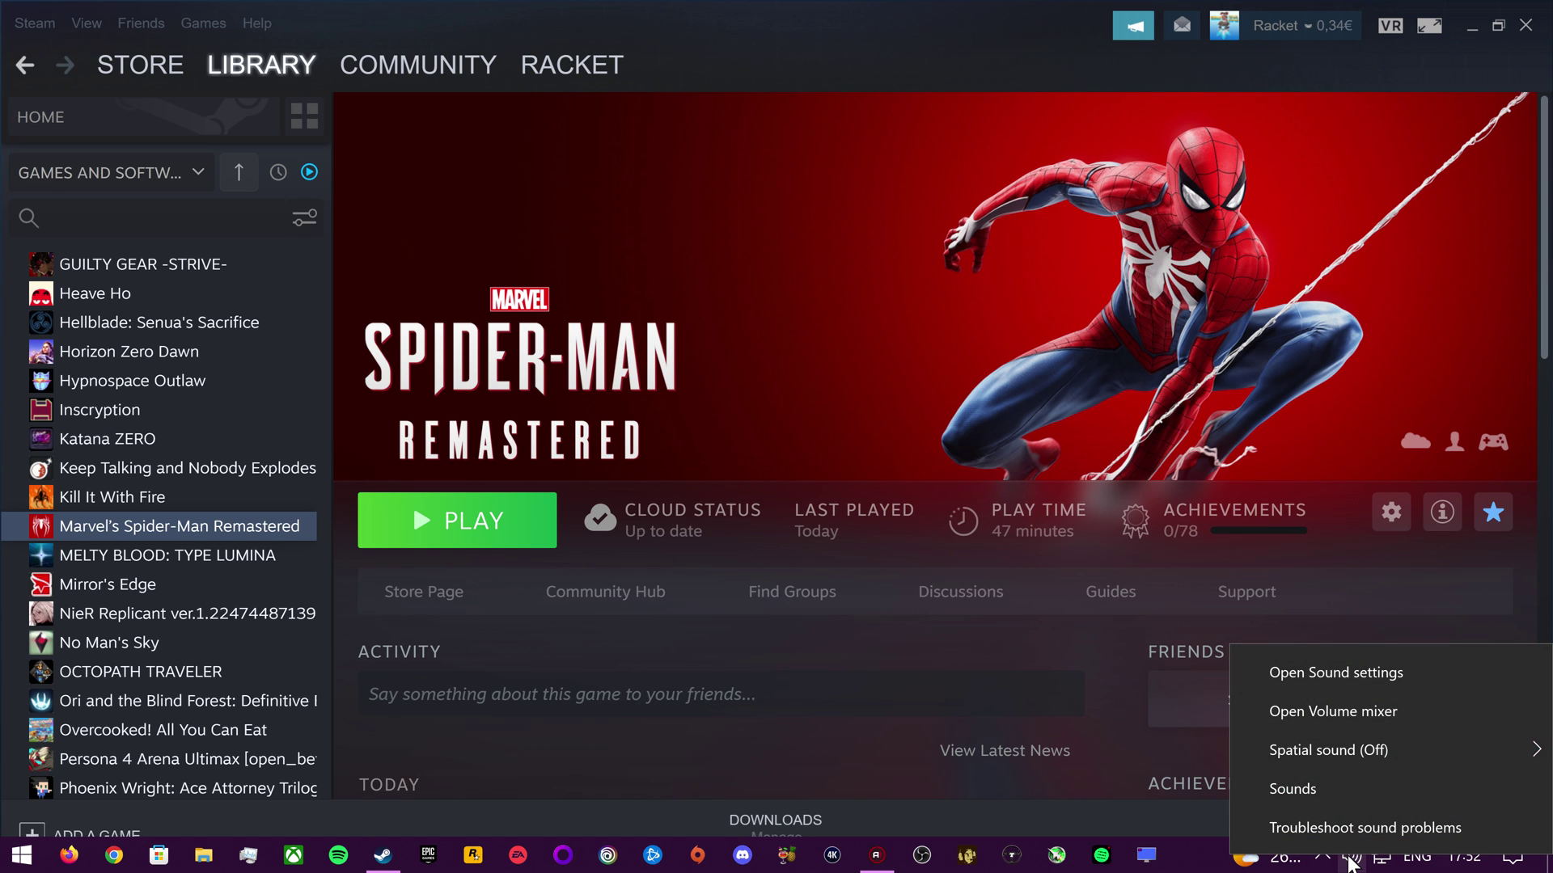
left_click(1351, 668)
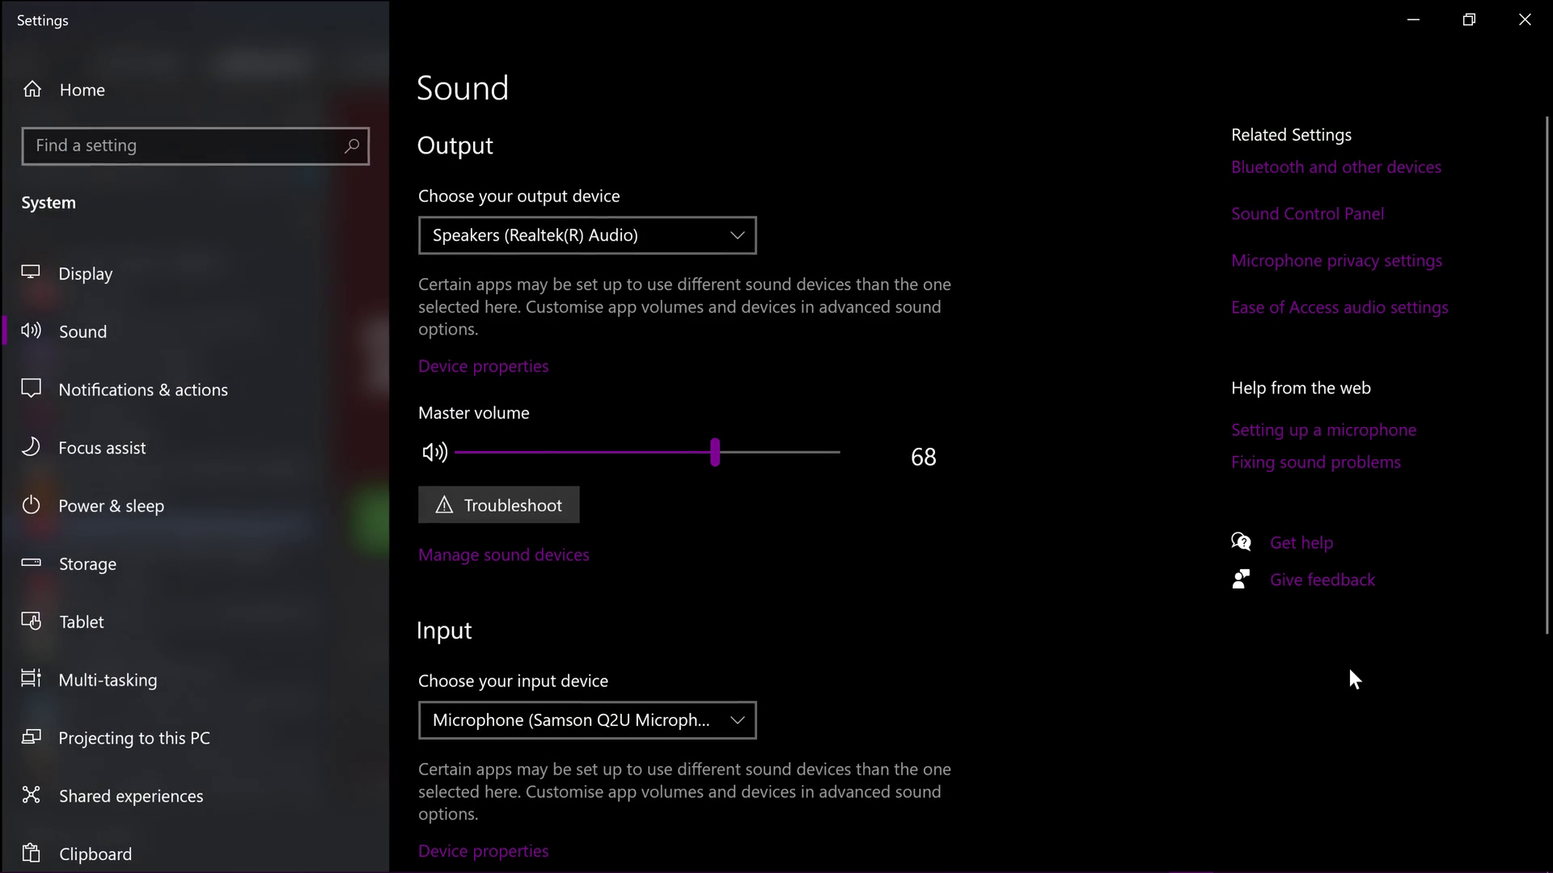
left_click(1277, 220)
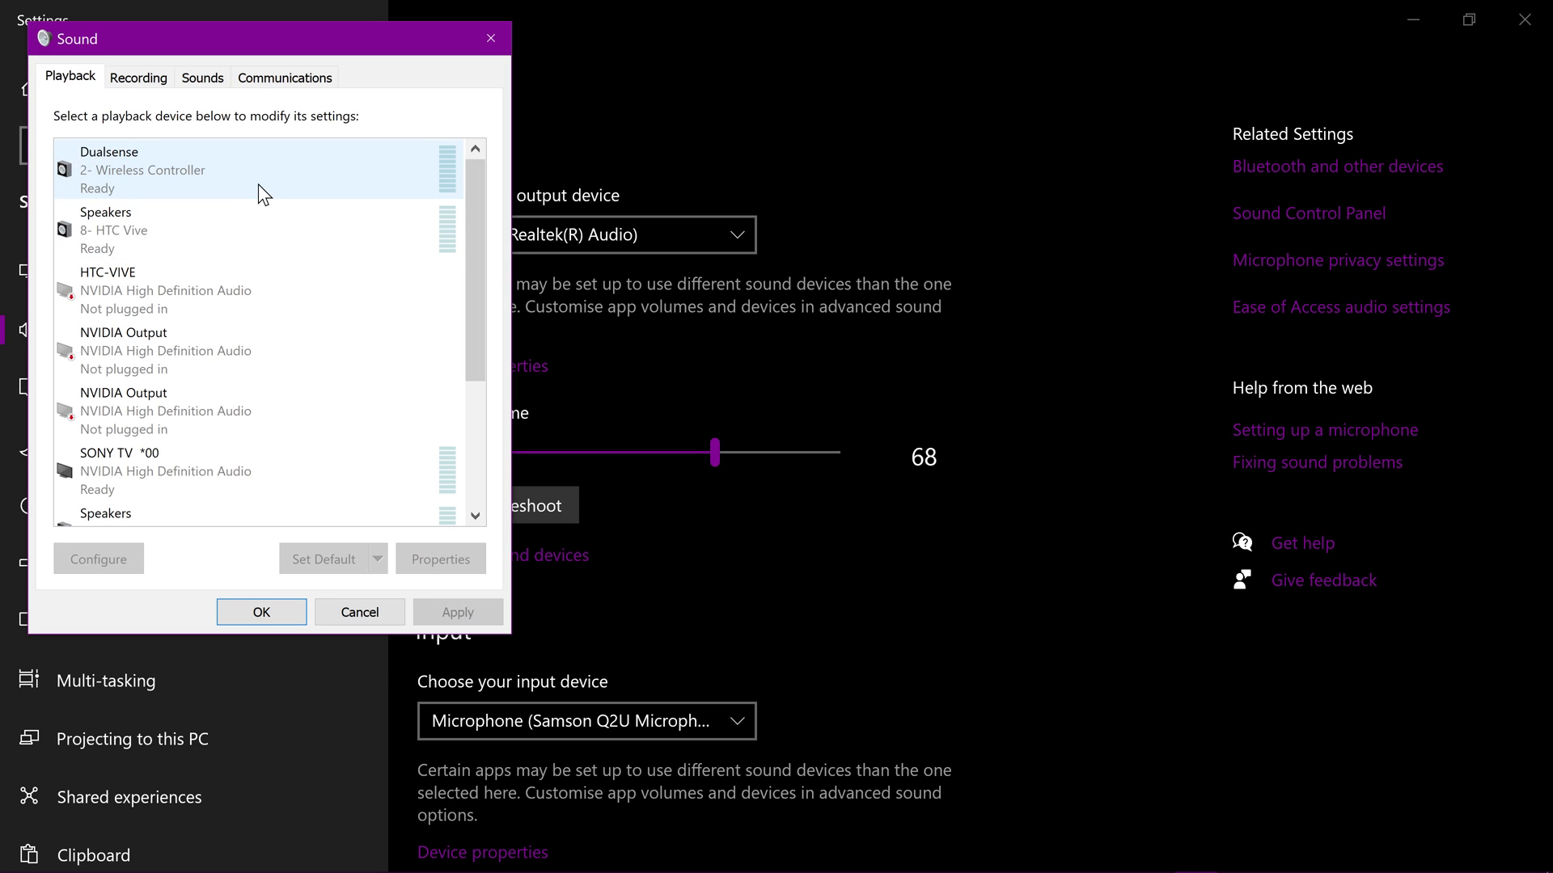
Review the Dualsense playback device's Levels, Enhancements, Advanced and Spatial sound properties, then close them.
right_click(154, 176)
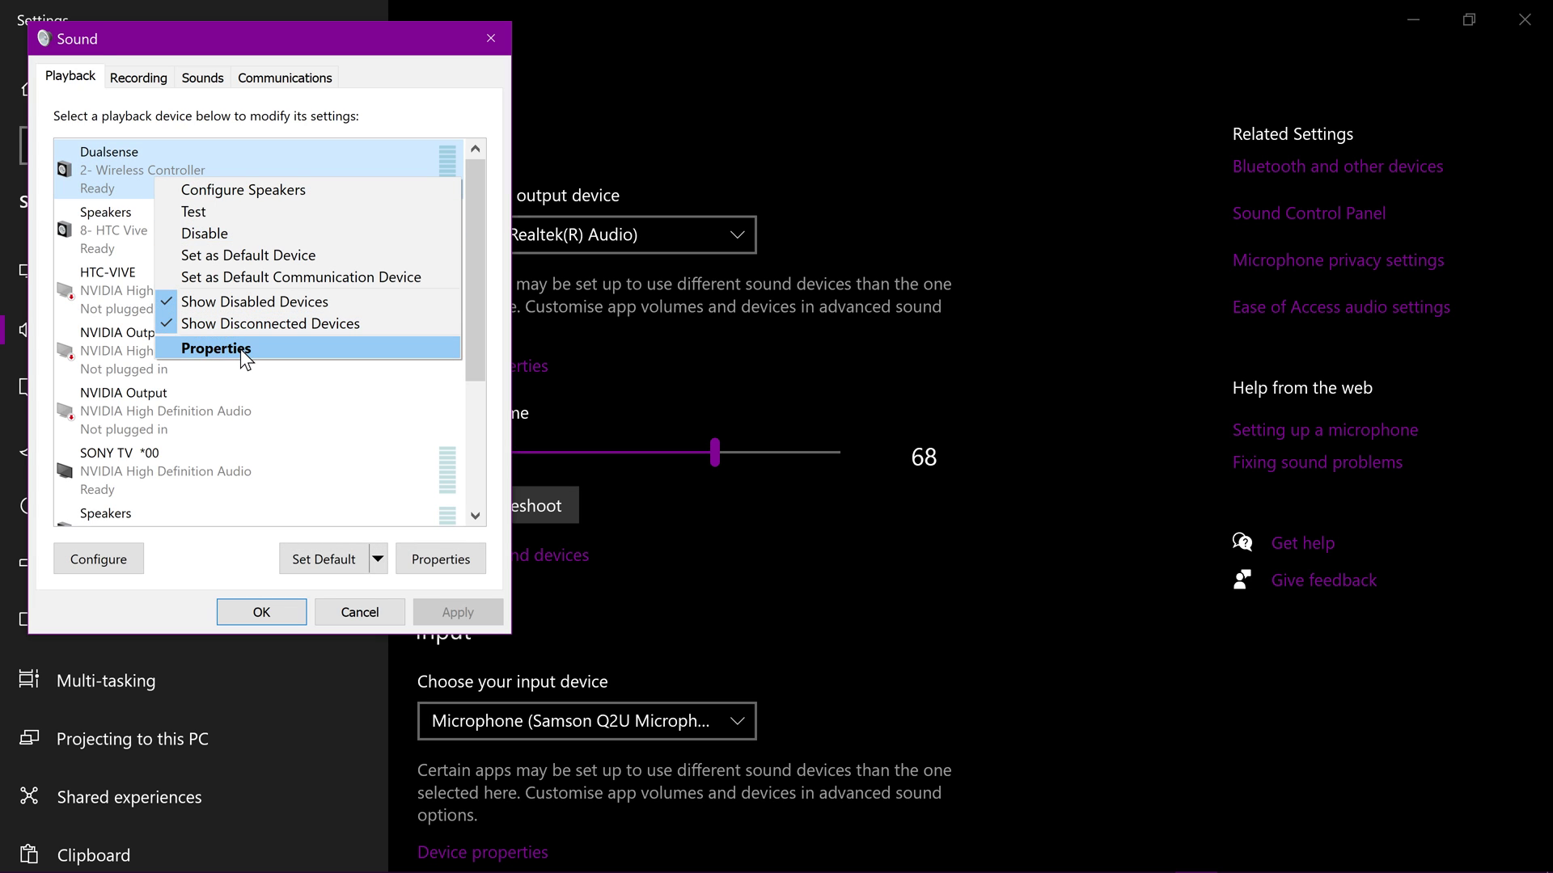
left_click(240, 348)
left_click(161, 170)
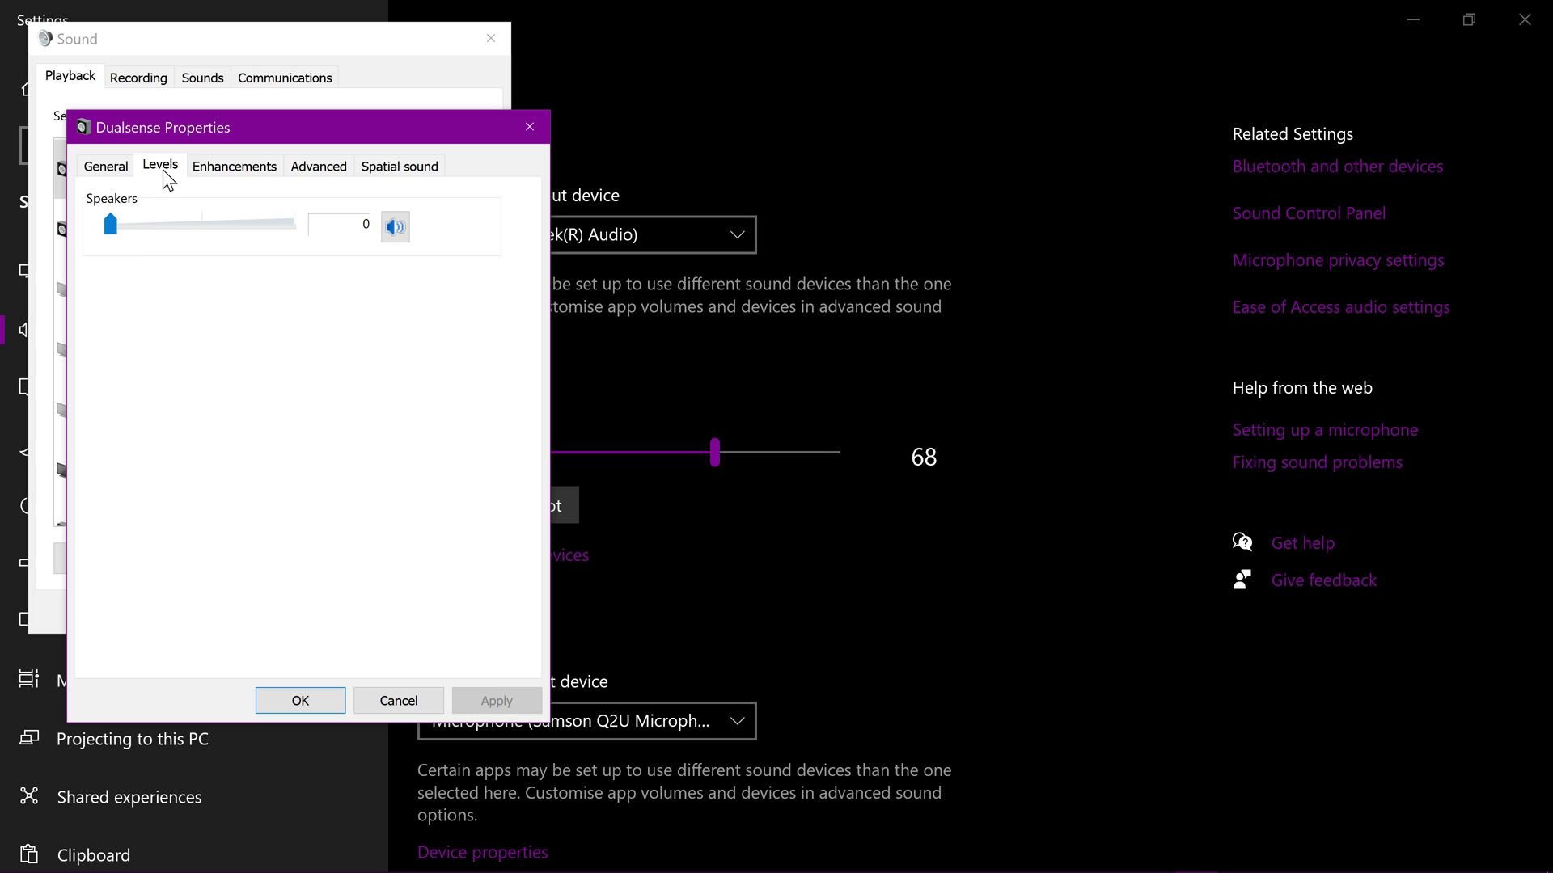
left_click(250, 170)
left_click(324, 166)
left_click(394, 166)
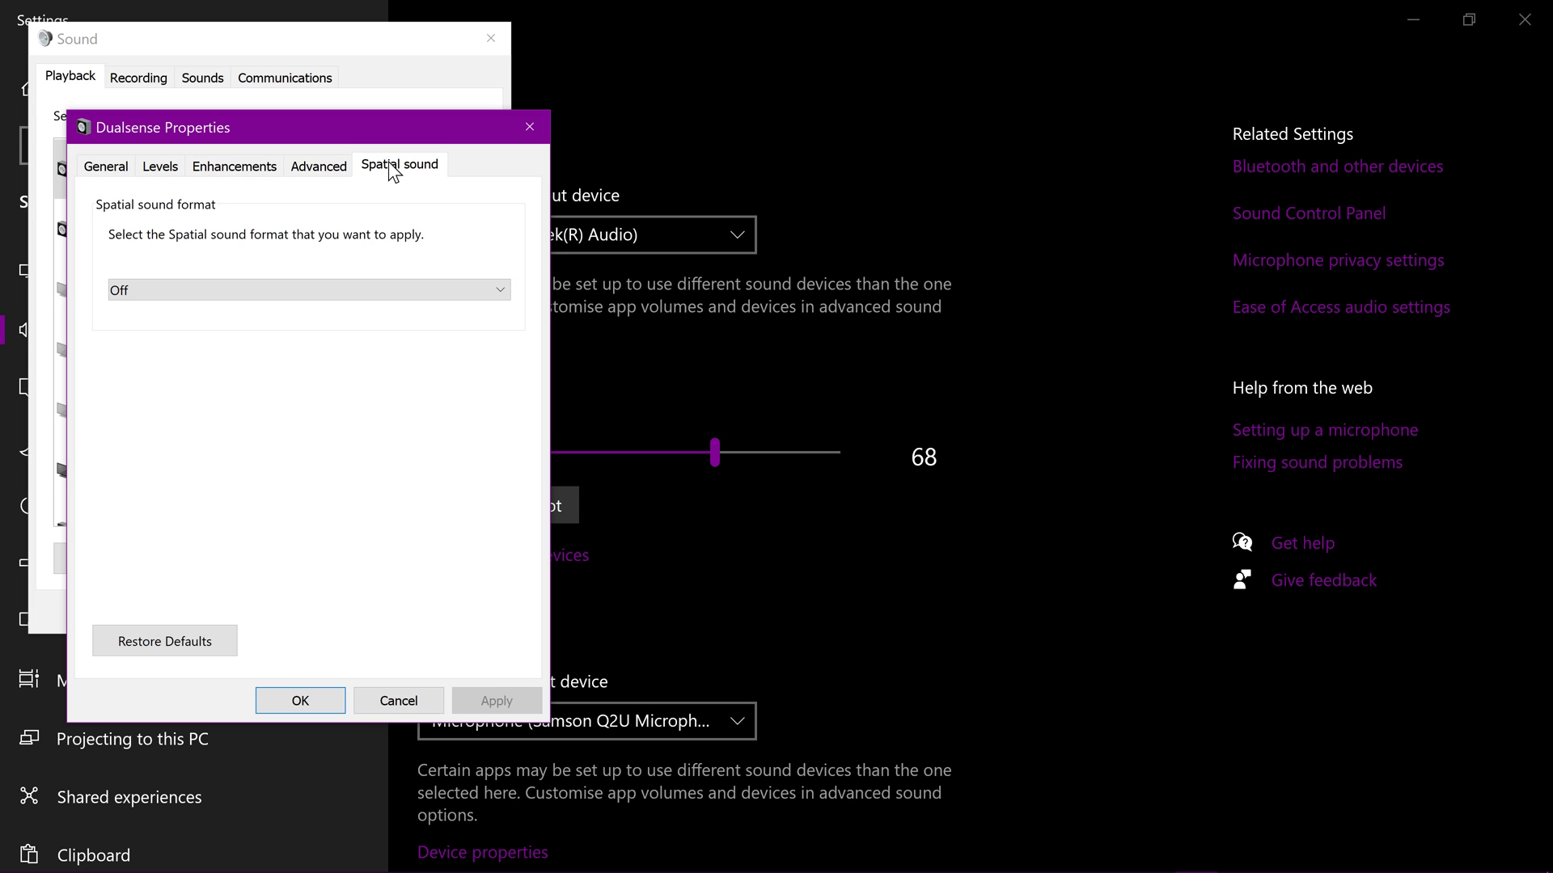
left_click(521, 127)
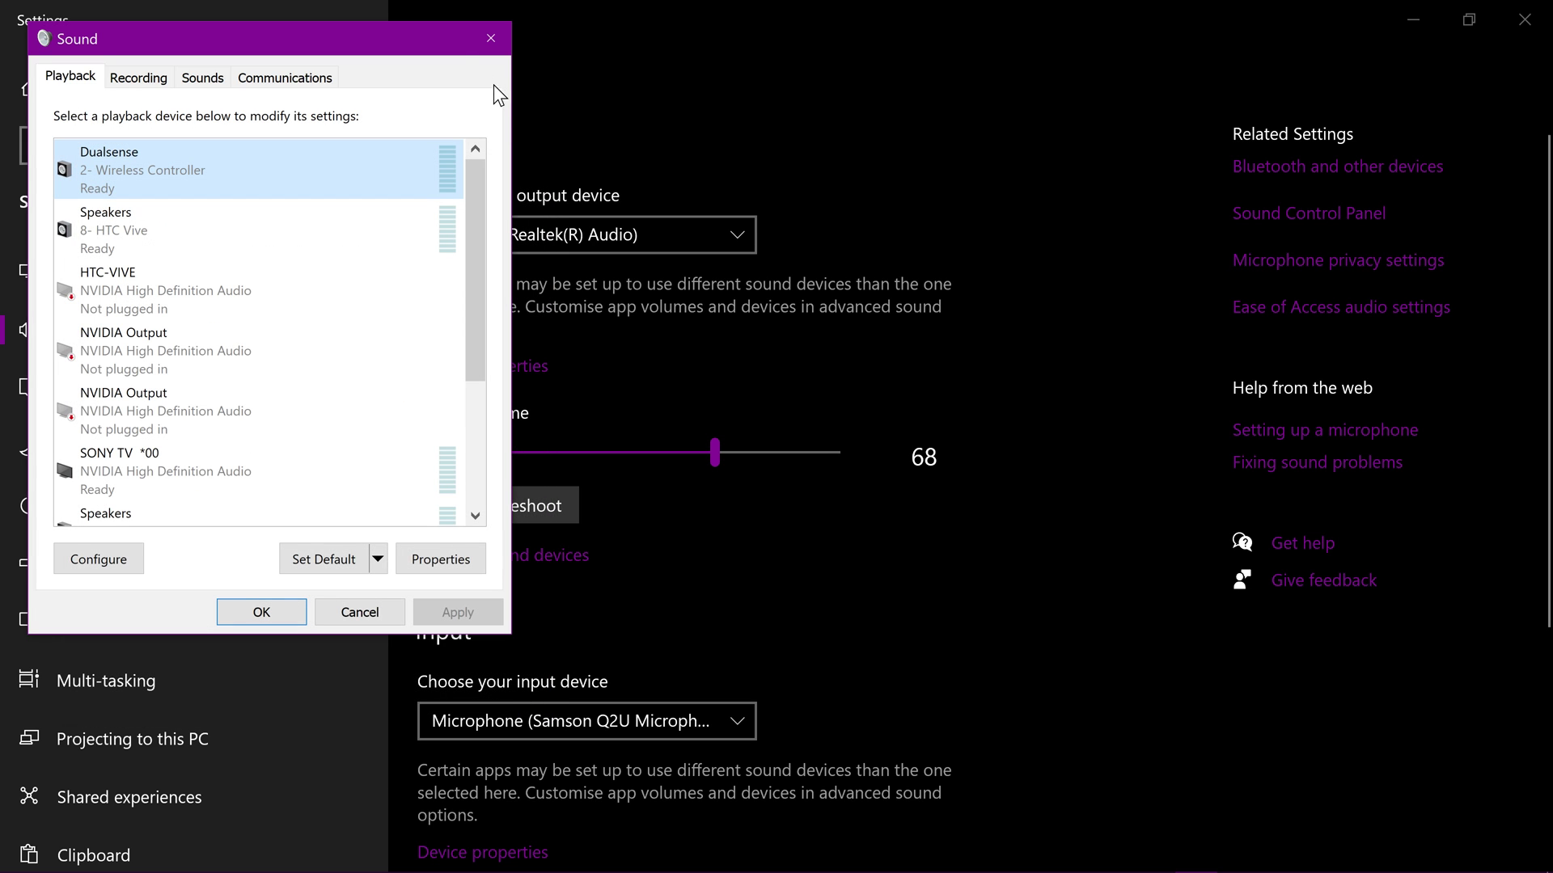
left_click(489, 40)
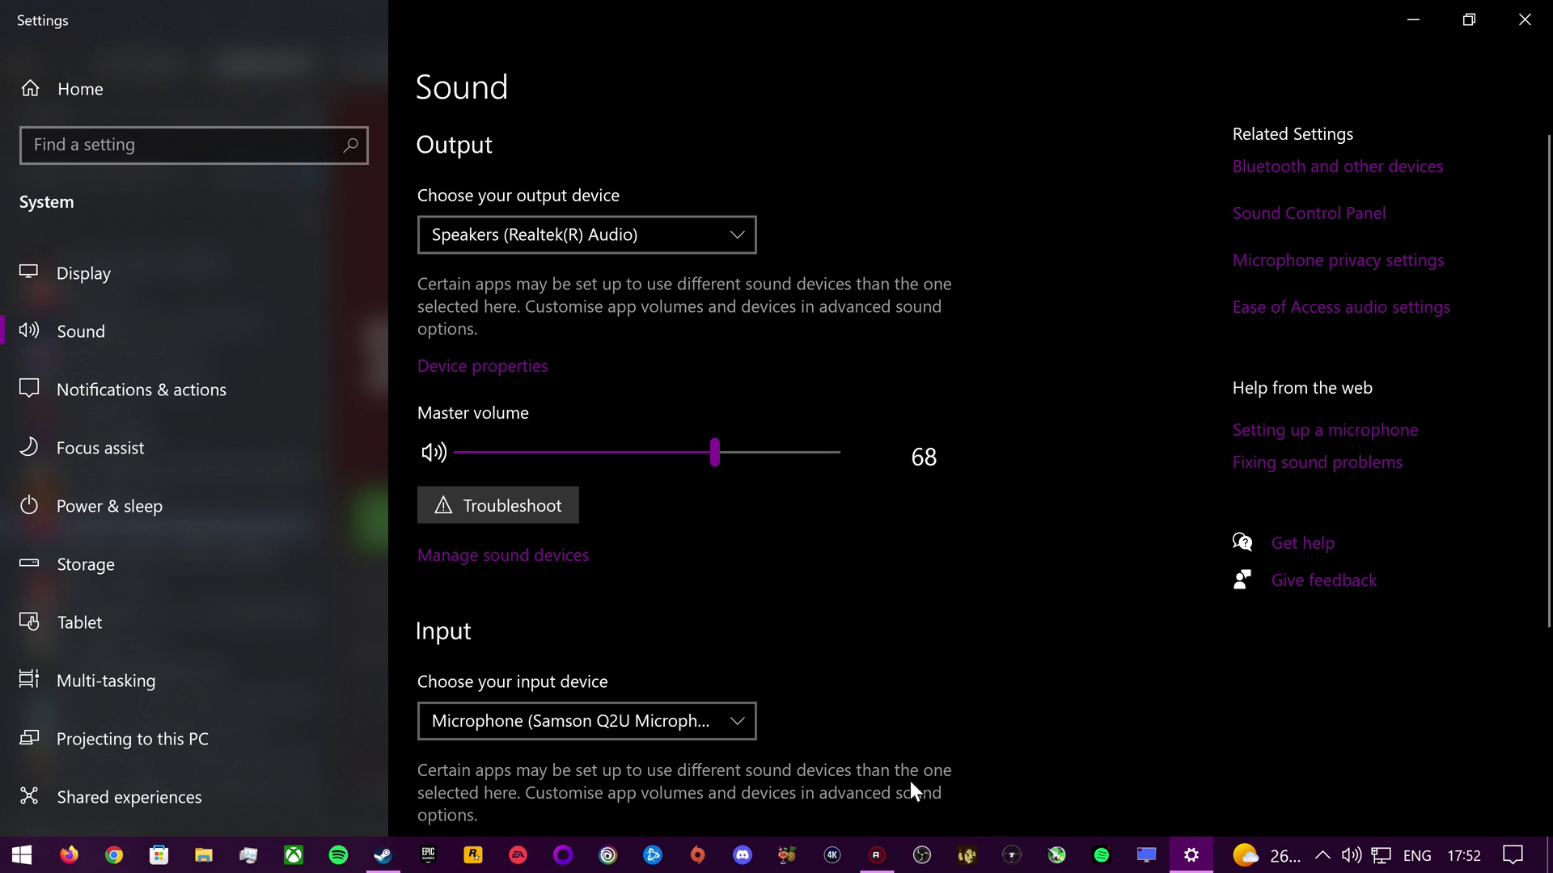
Set Marvel's Spider-Man Remastered's controller override to Disable Steam Input in its Steam Properties.
left_click(377, 857)
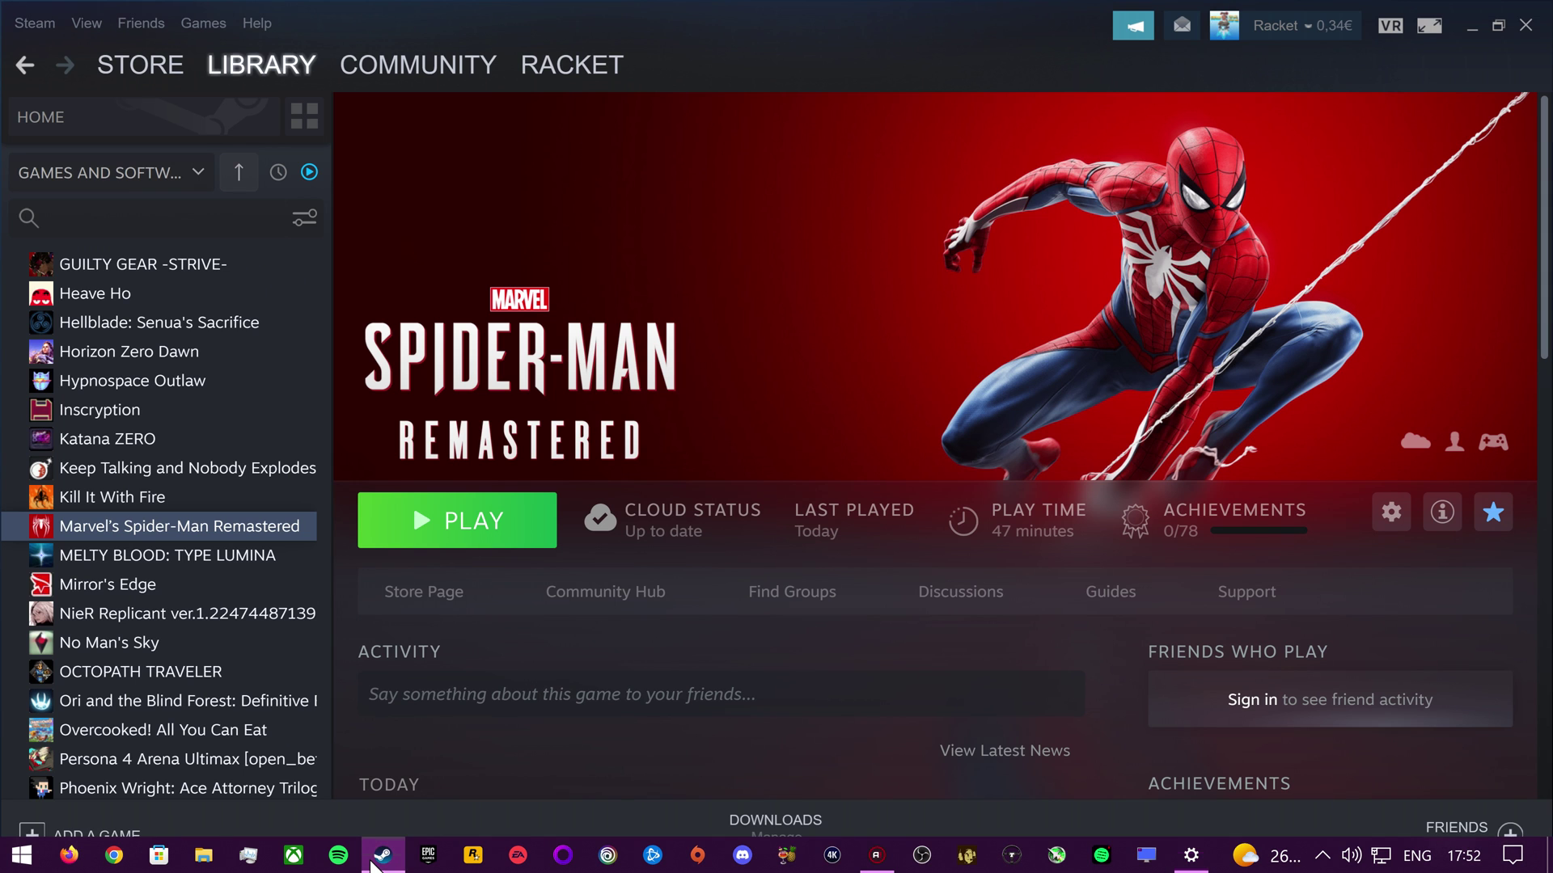
right_click(116, 531)
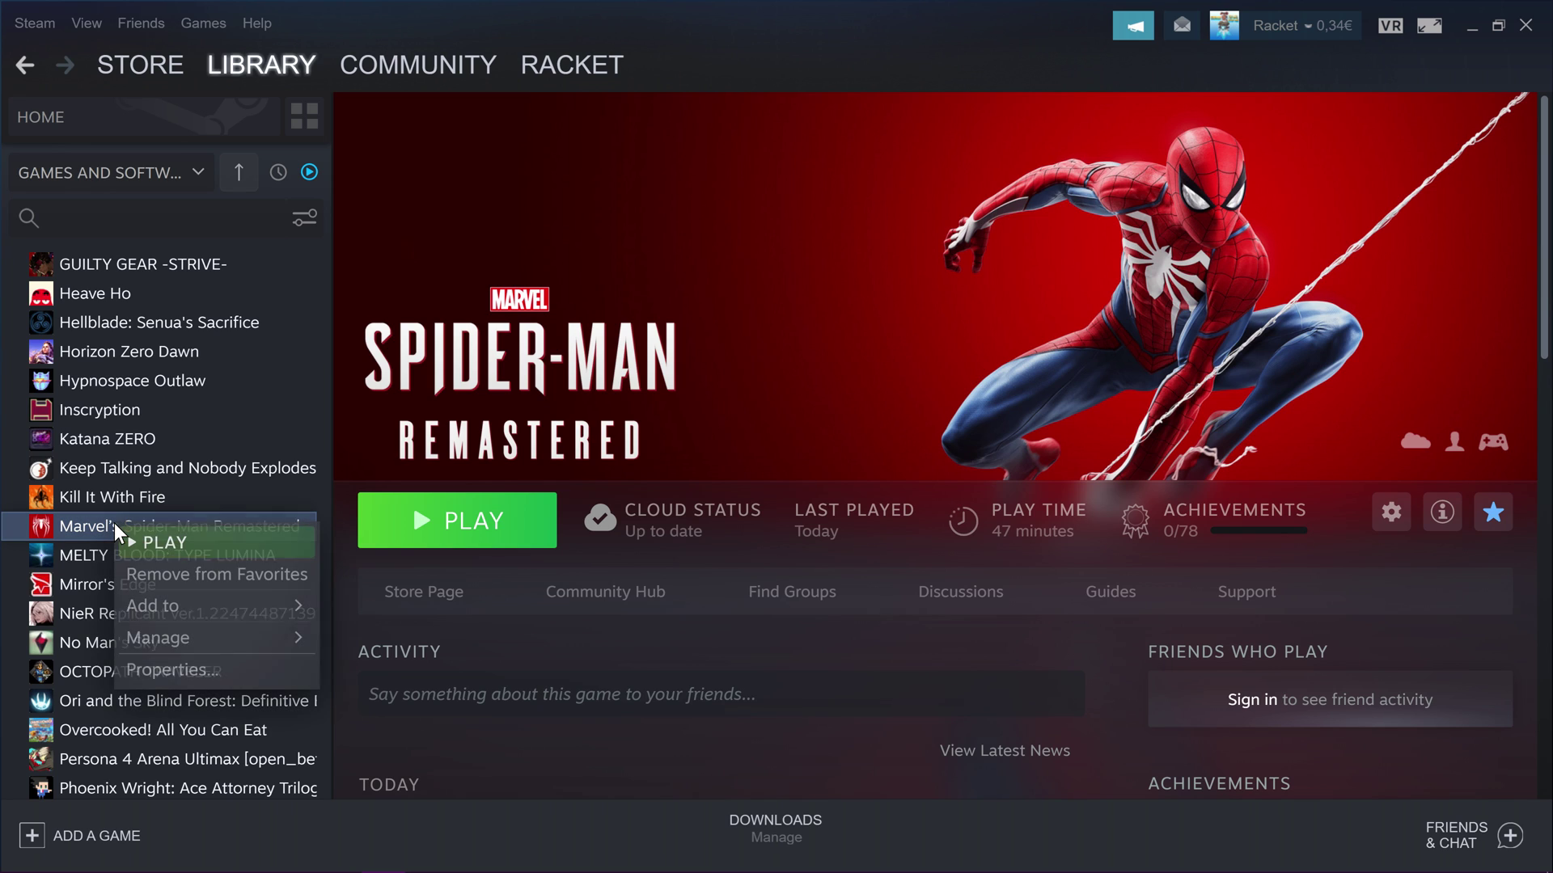
left_click(1366, 536)
left_click(1391, 517)
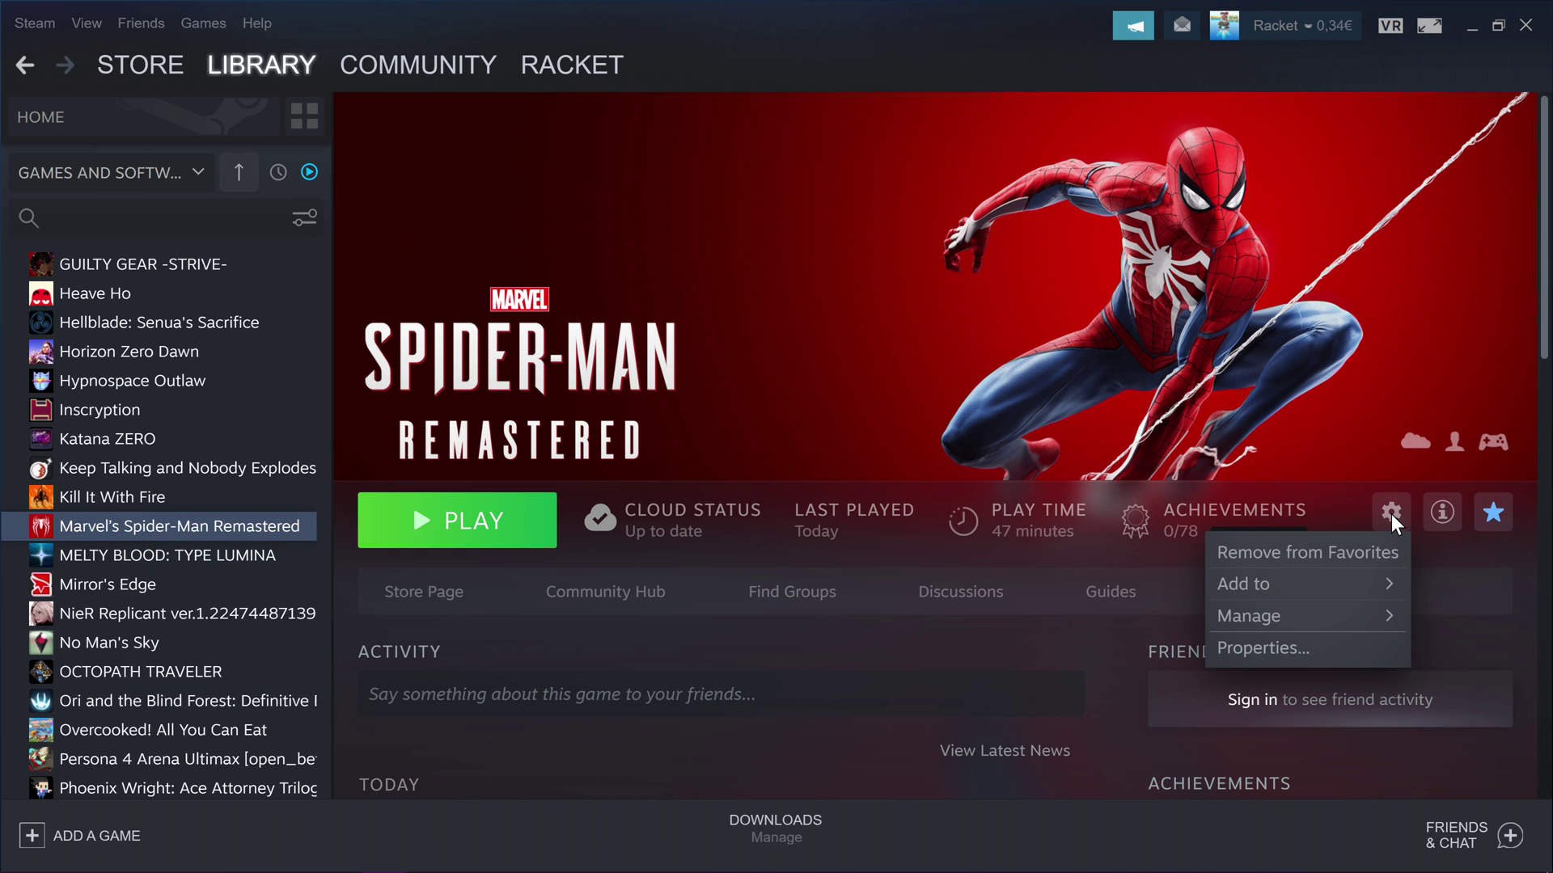
right_click(106, 537)
left_click(157, 686)
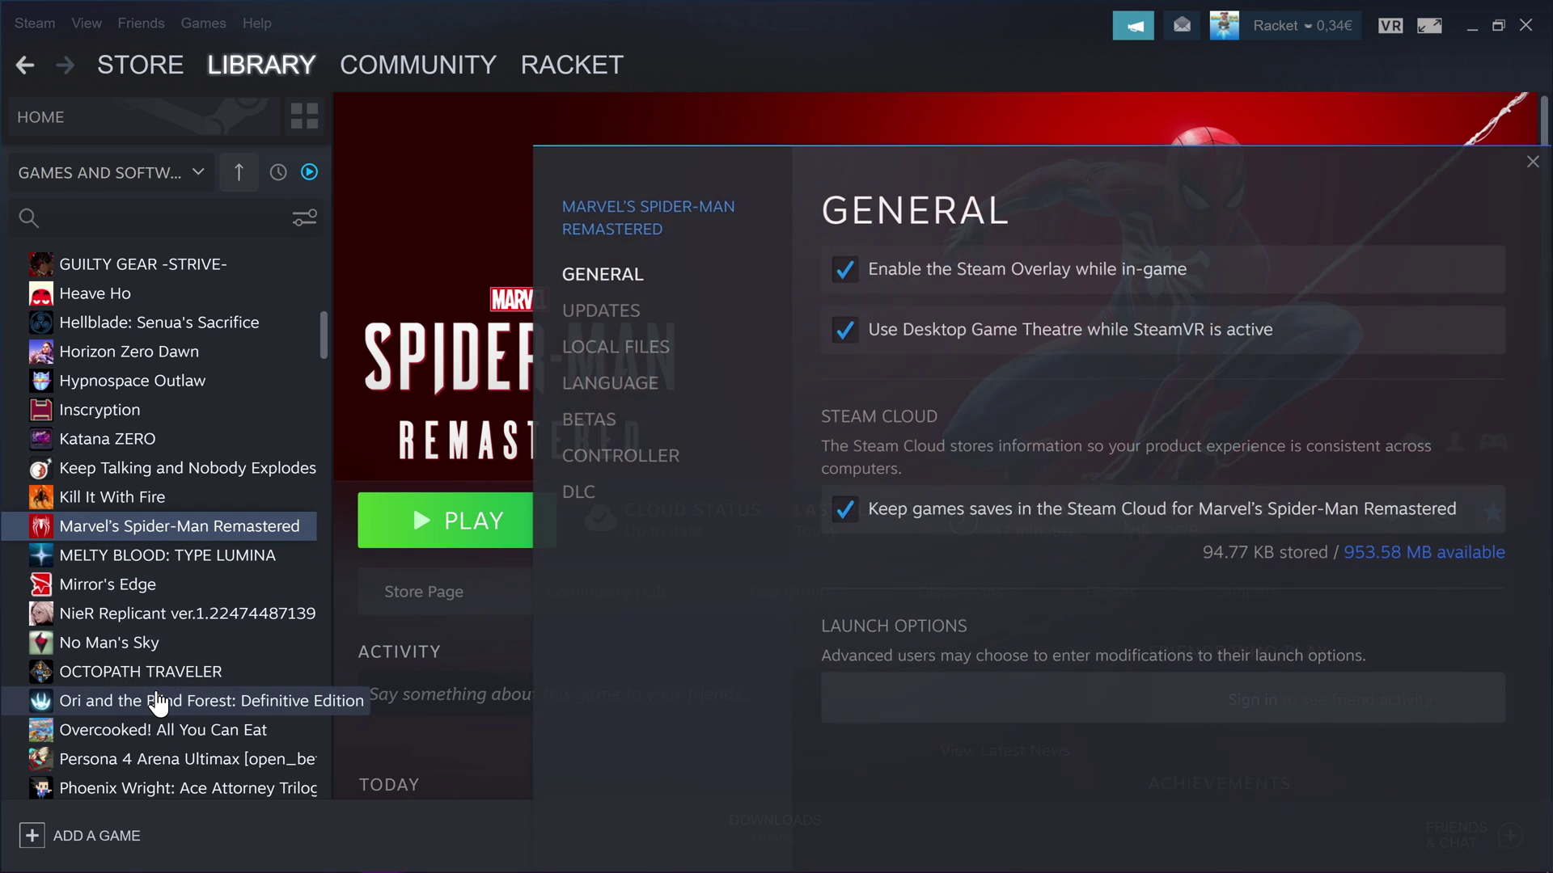
left_click(593, 457)
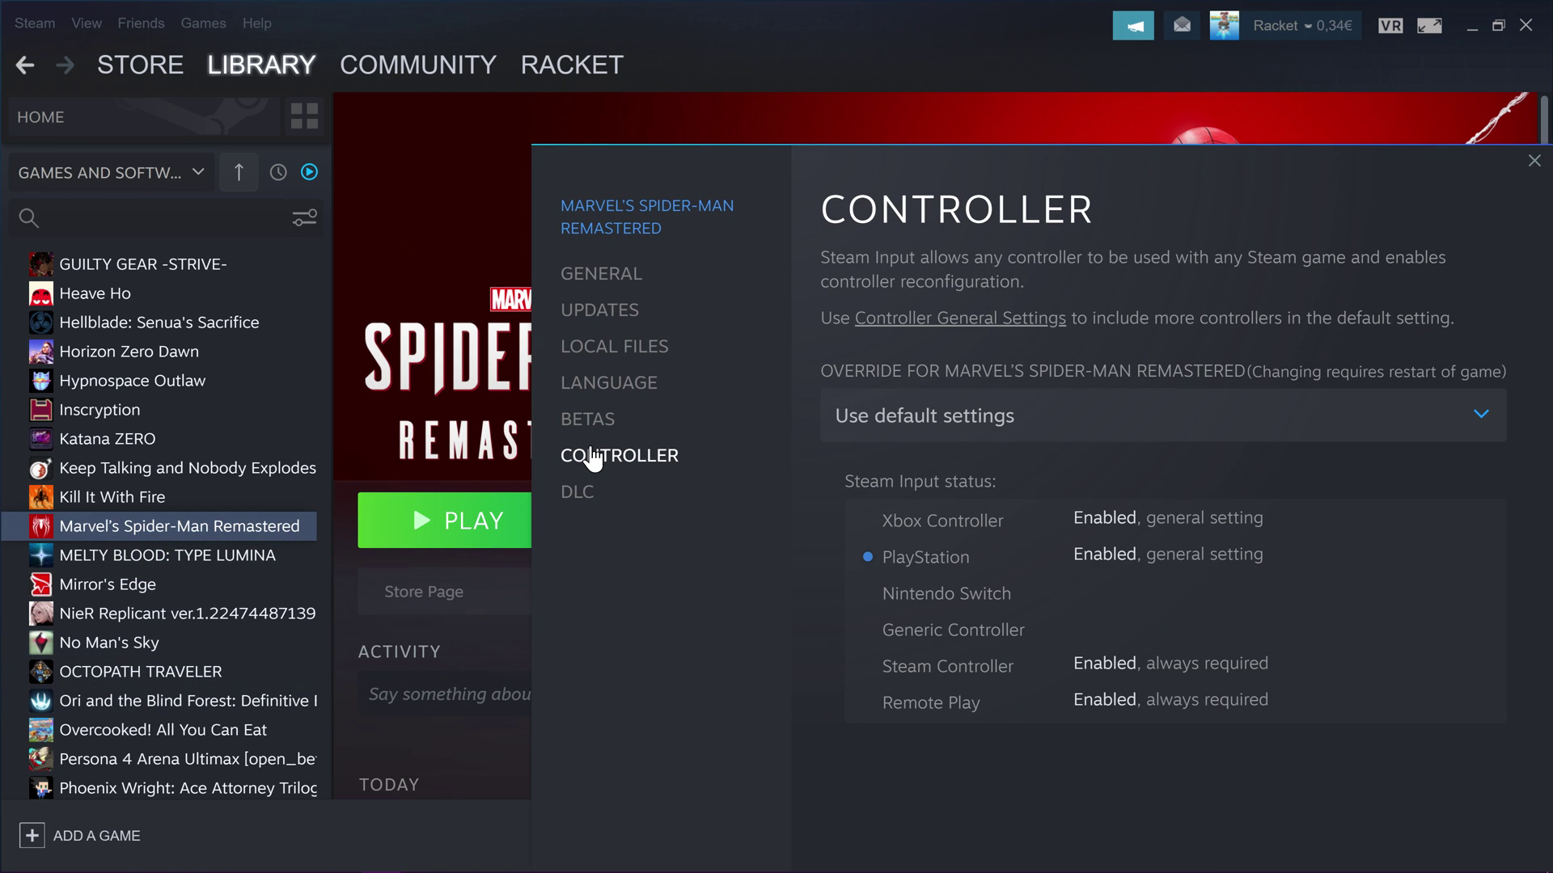
left_click(1022, 424)
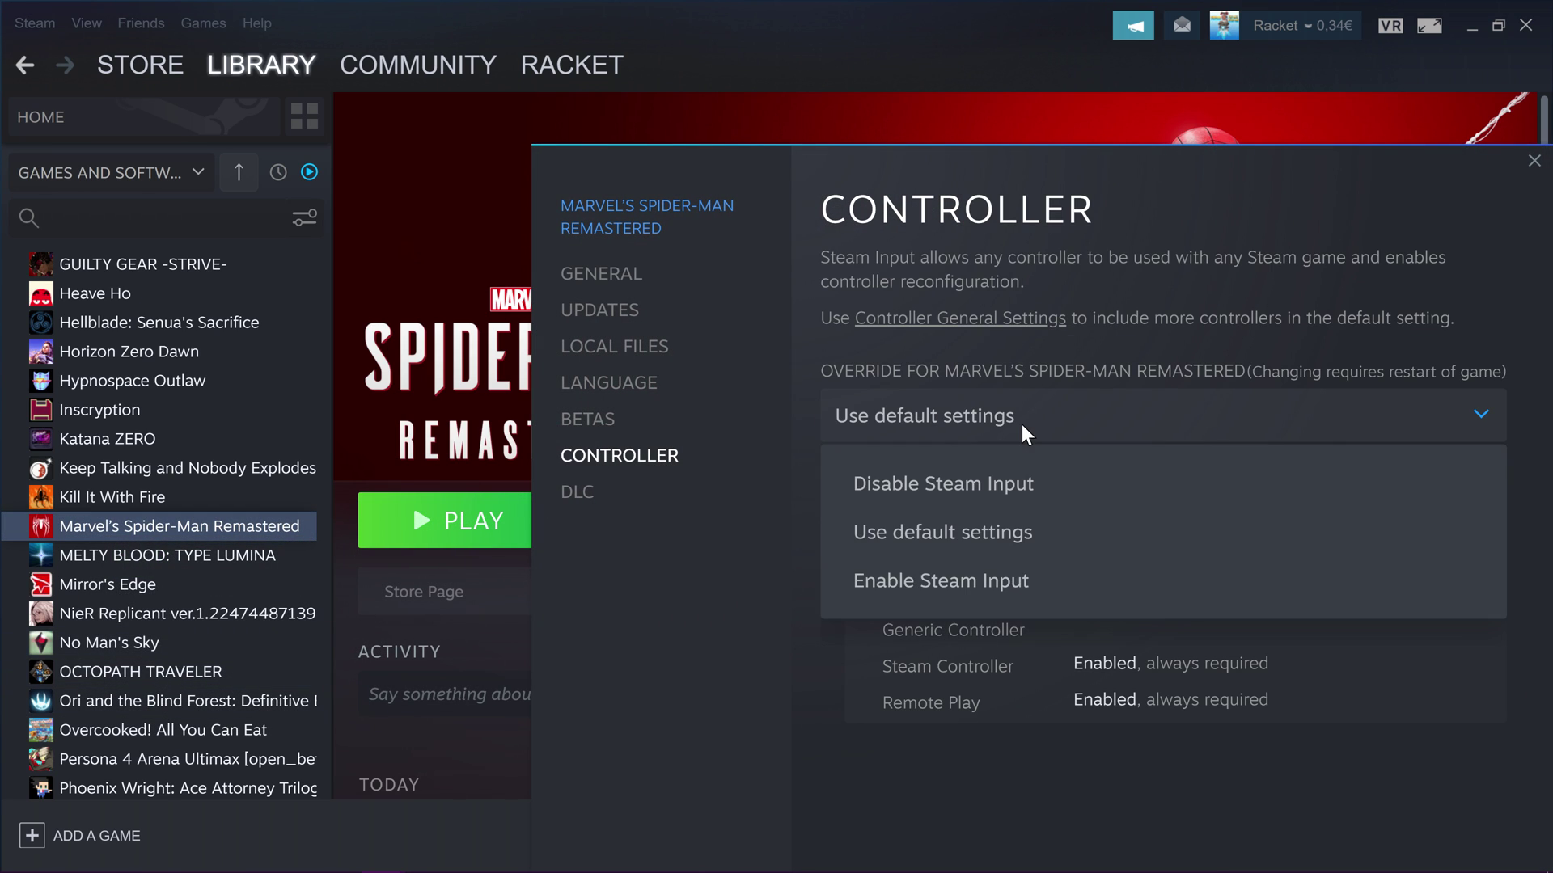
left_click(1035, 492)
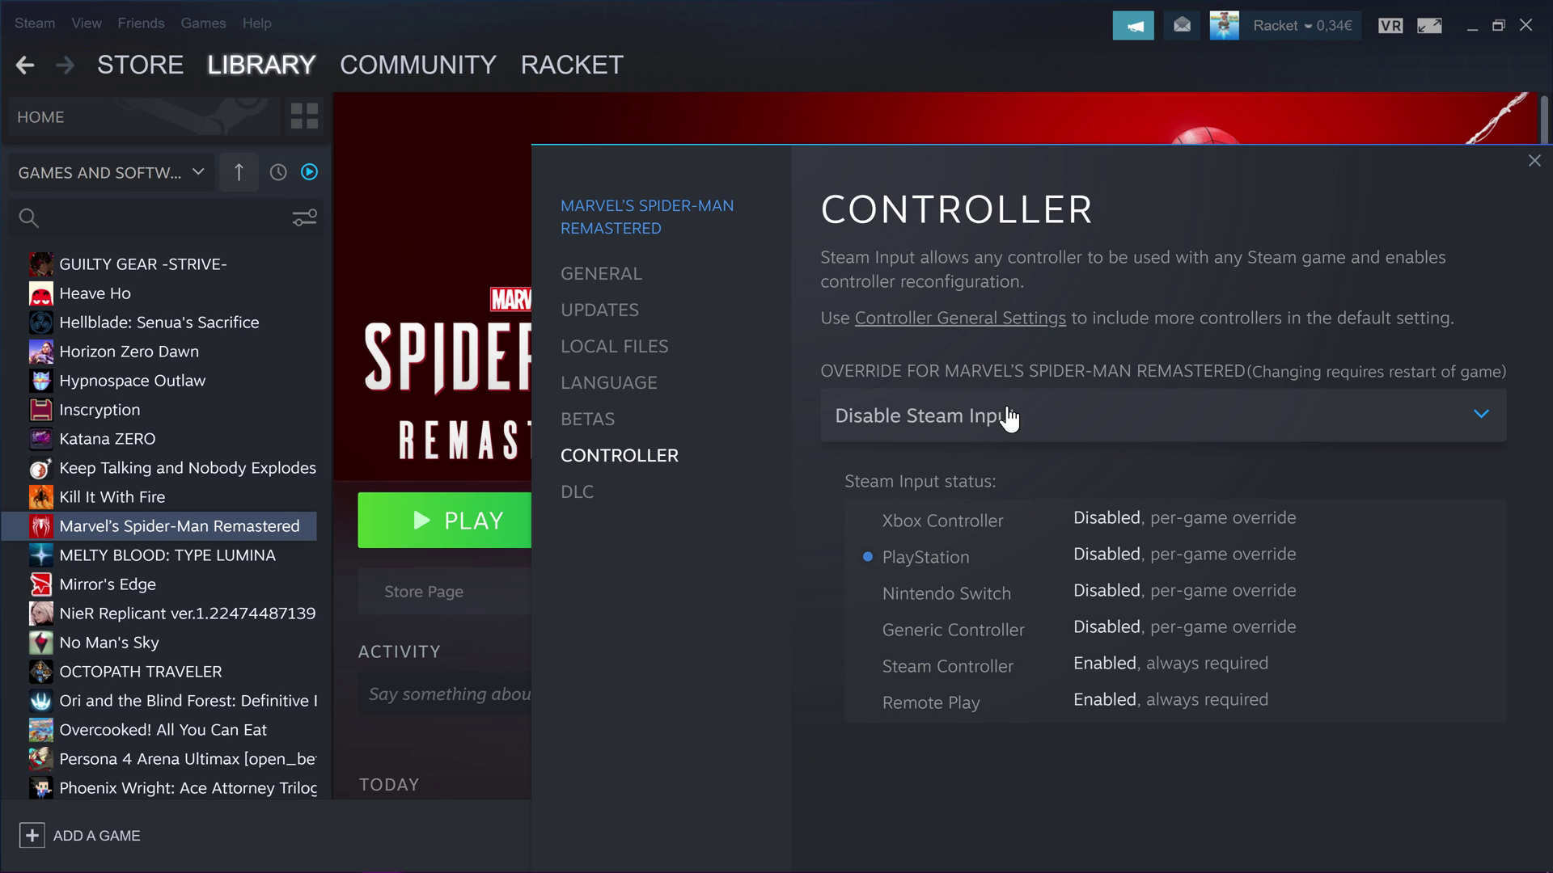
left_click(1534, 162)
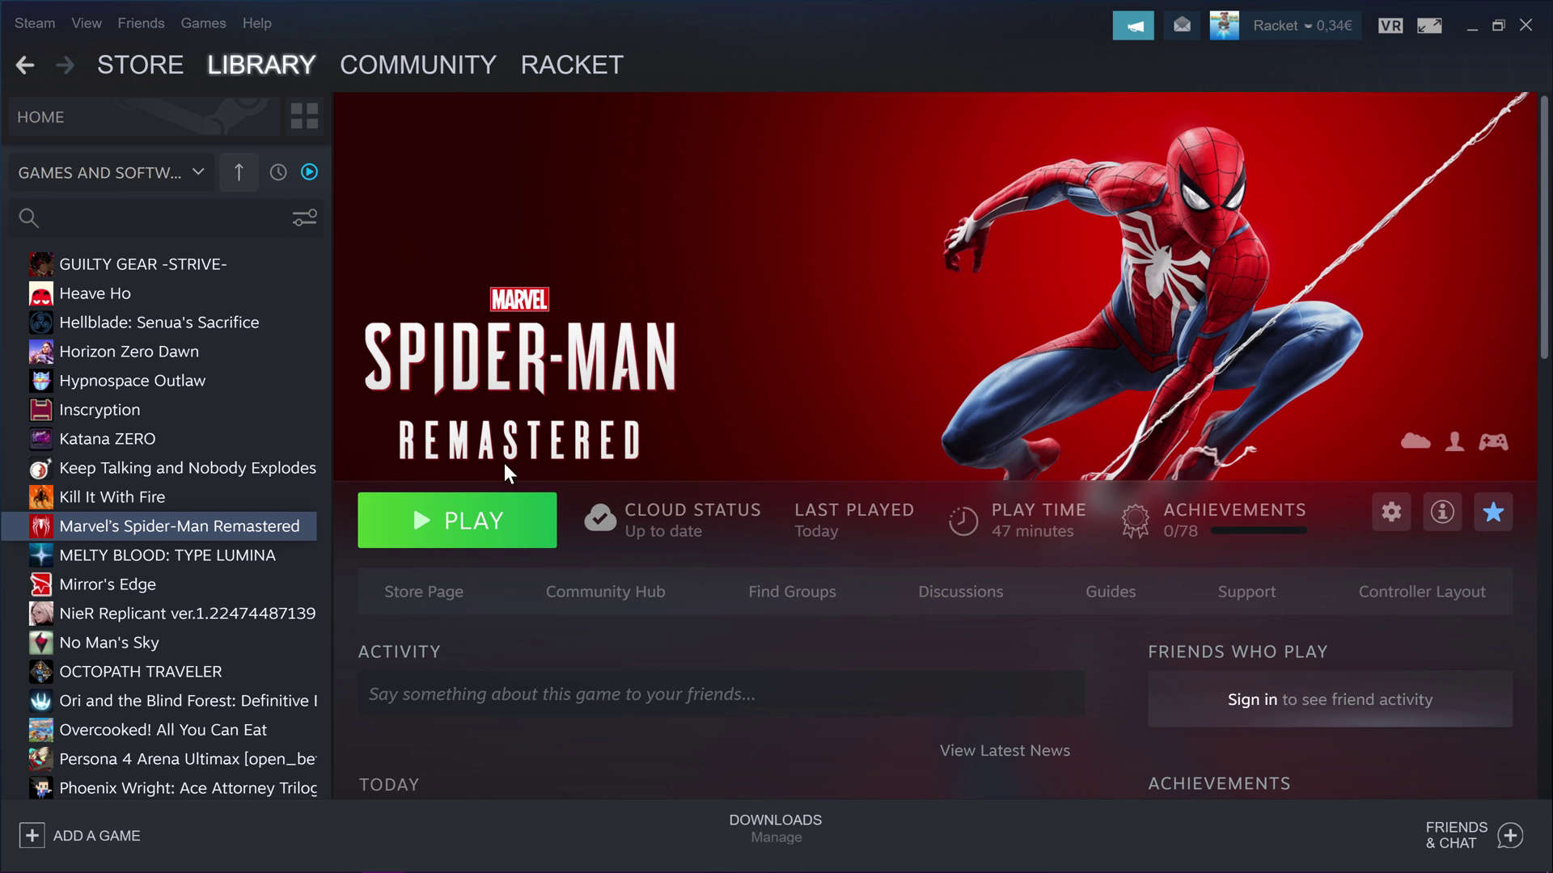
Launch Spider-Man Remastered, then jump, web-swing and web strike a thug in the Fisk Tower atrium.
left_click(465, 519)
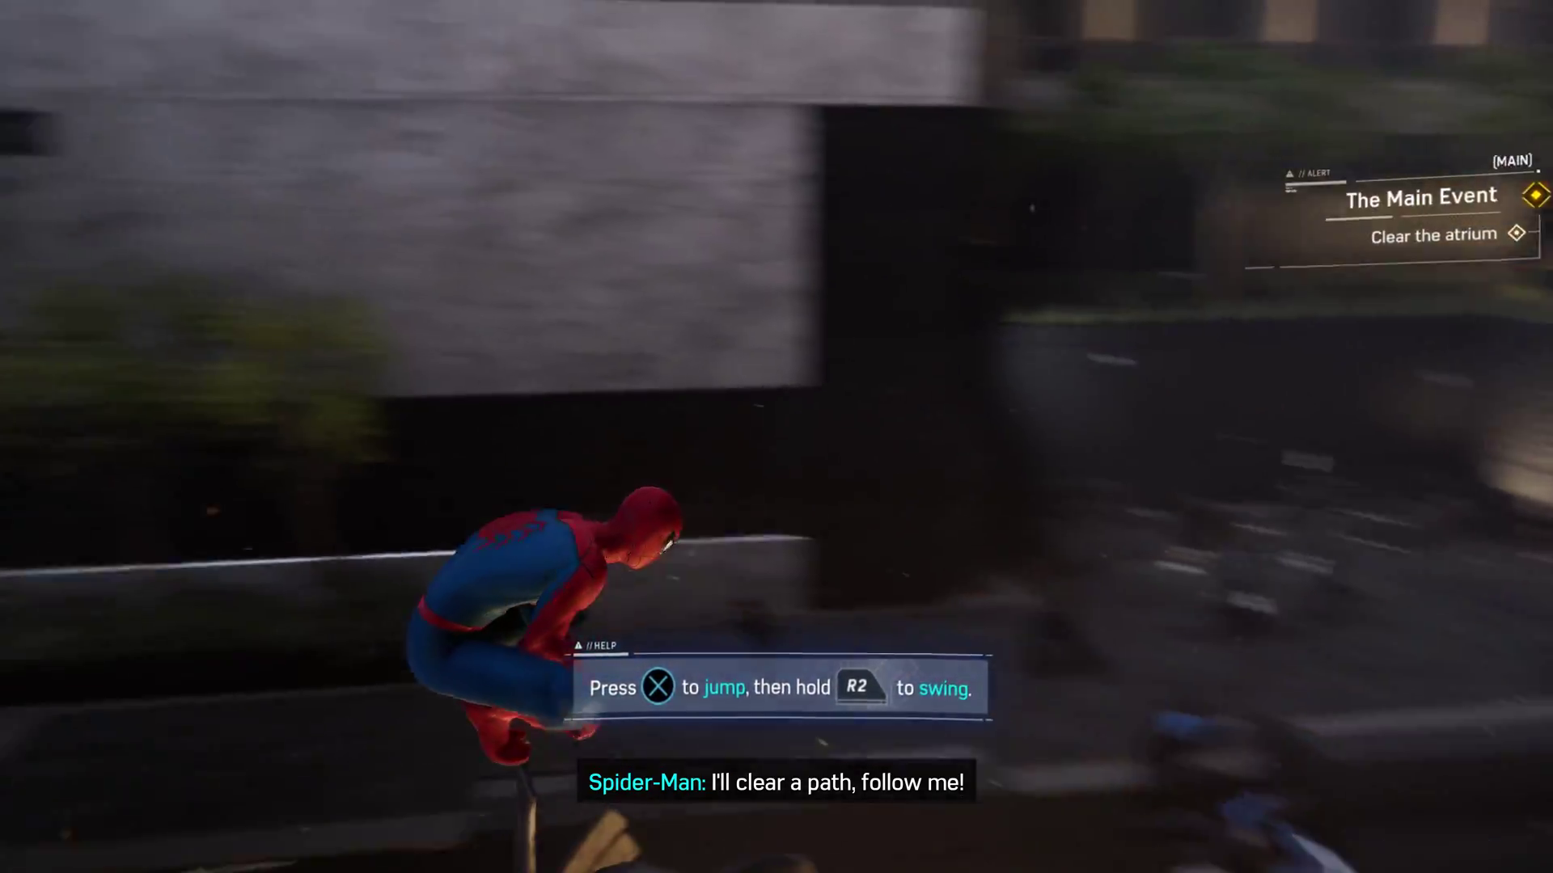
key("space")
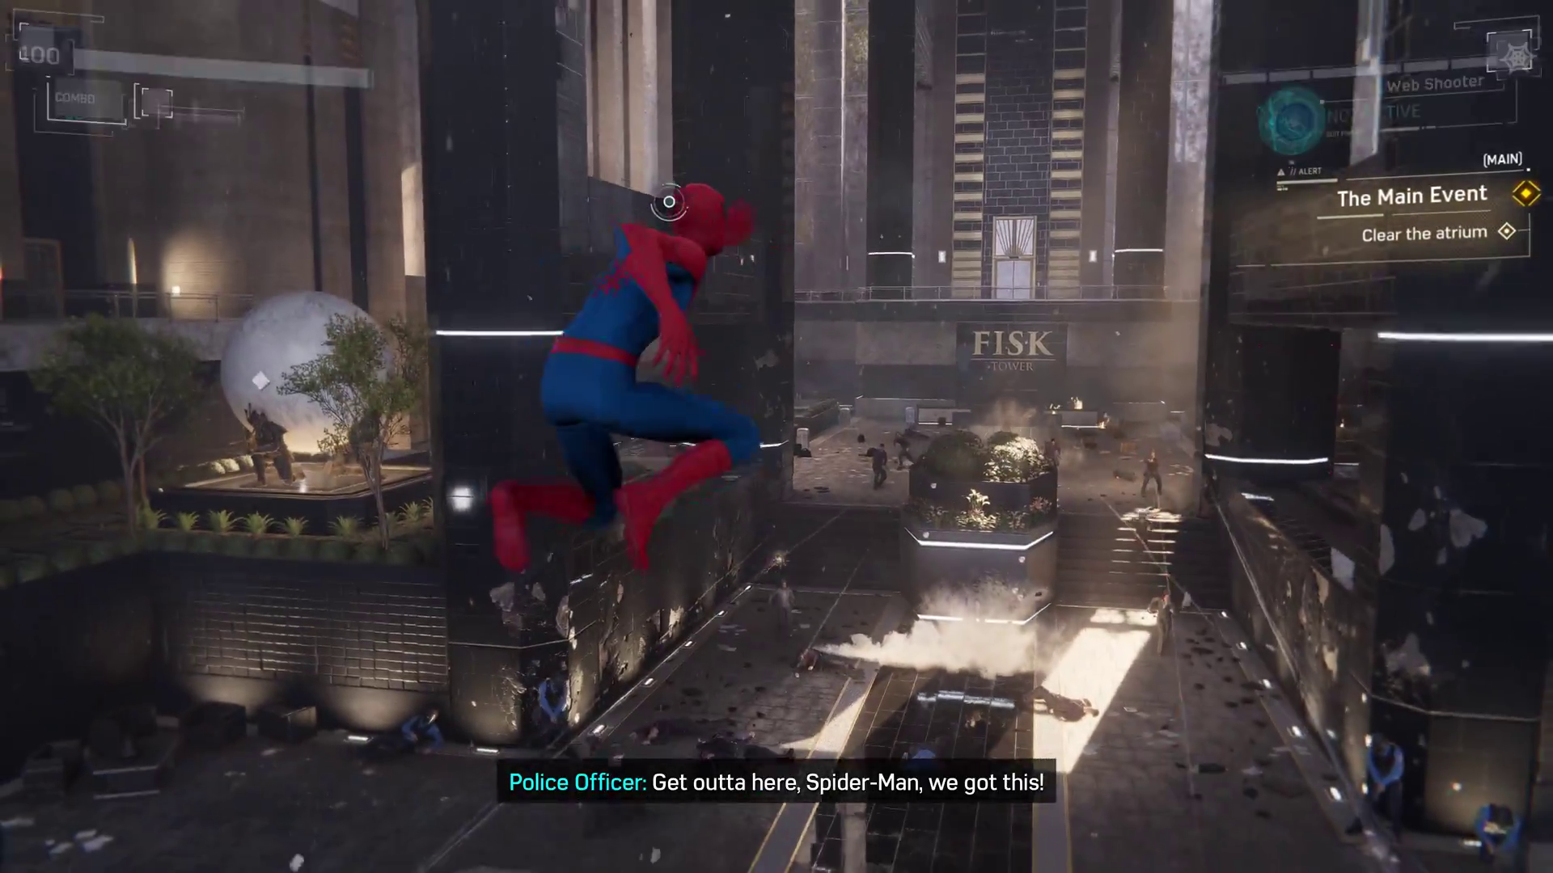
key("space")
key("e")
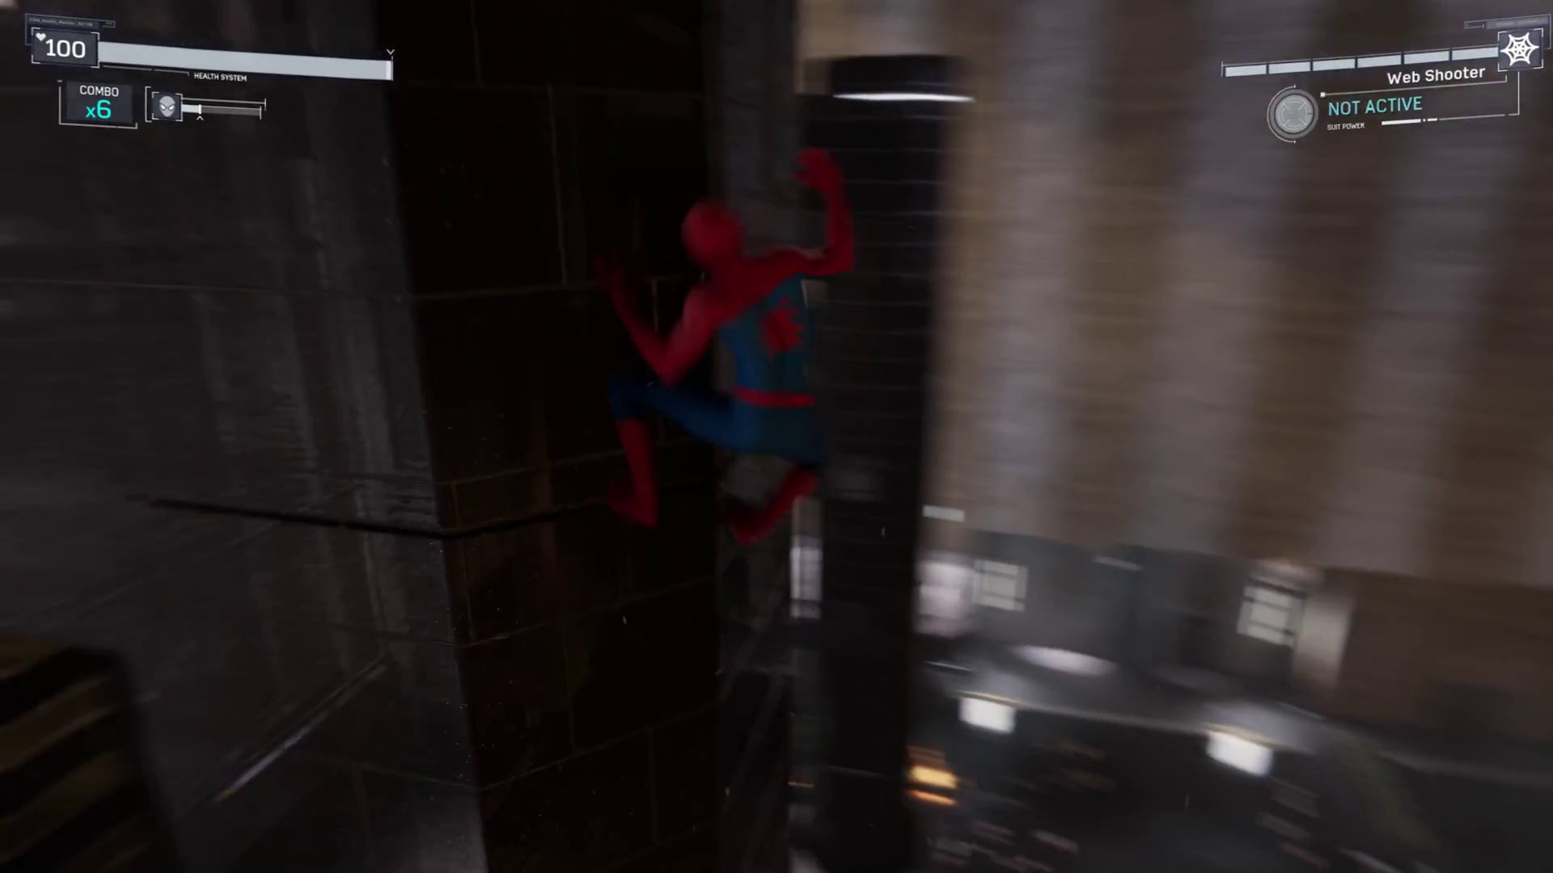
Pause to Gamepad settings and confirm Haptic Feedback and Adaptive Triggers are on, vibration intensity 10.
key("Escape")
key("Down")
key("Down")
key("Down")
key("Down")
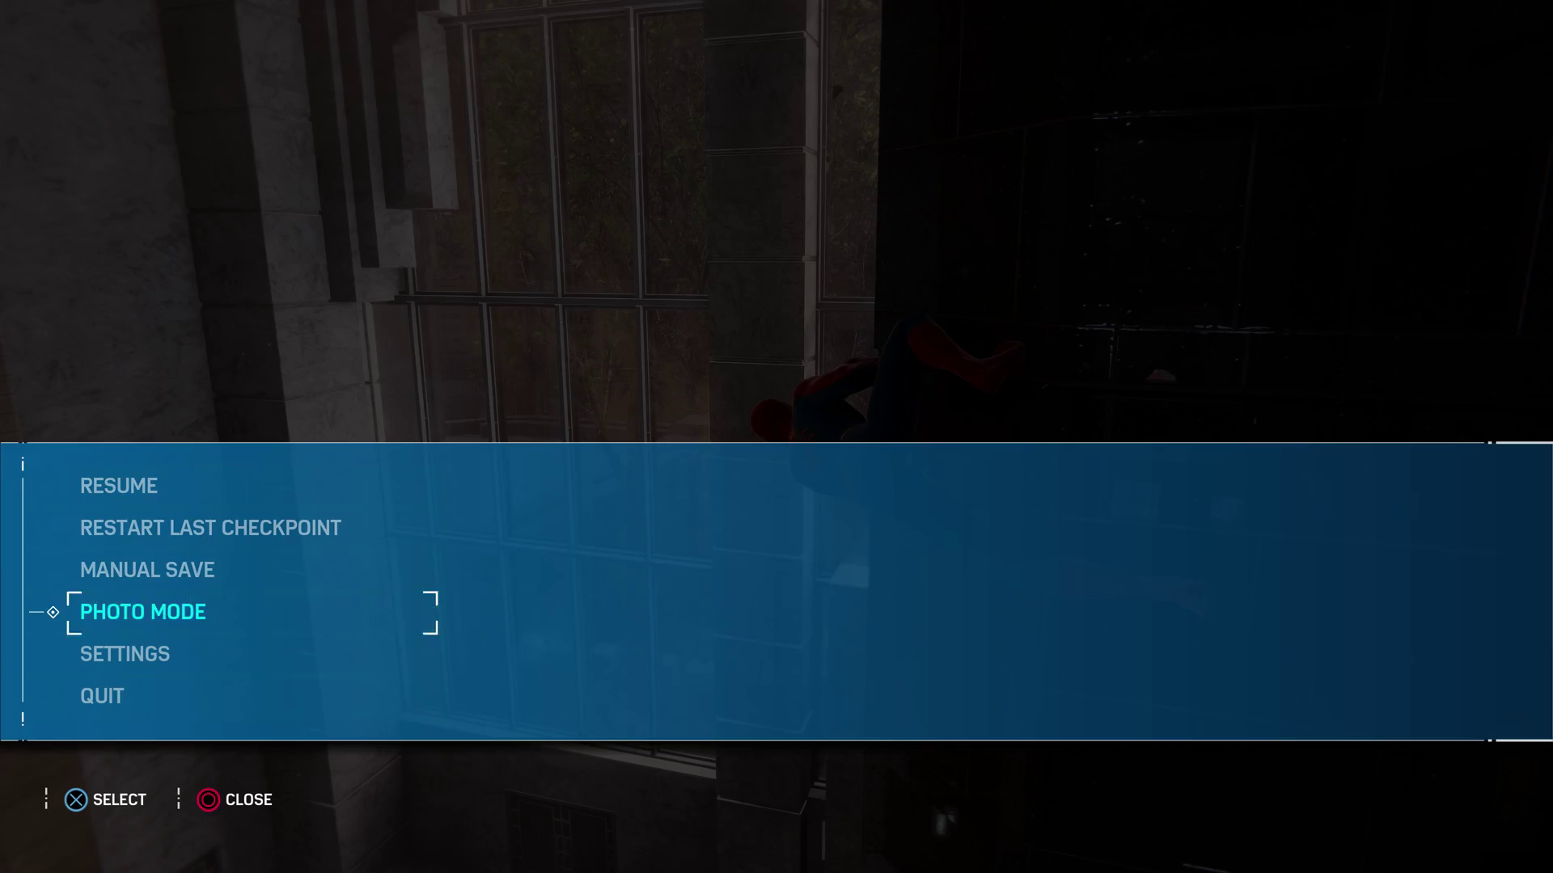
key("Return")
key("Down")
key("Down")
key("Down")
key("Down")
key("Down")
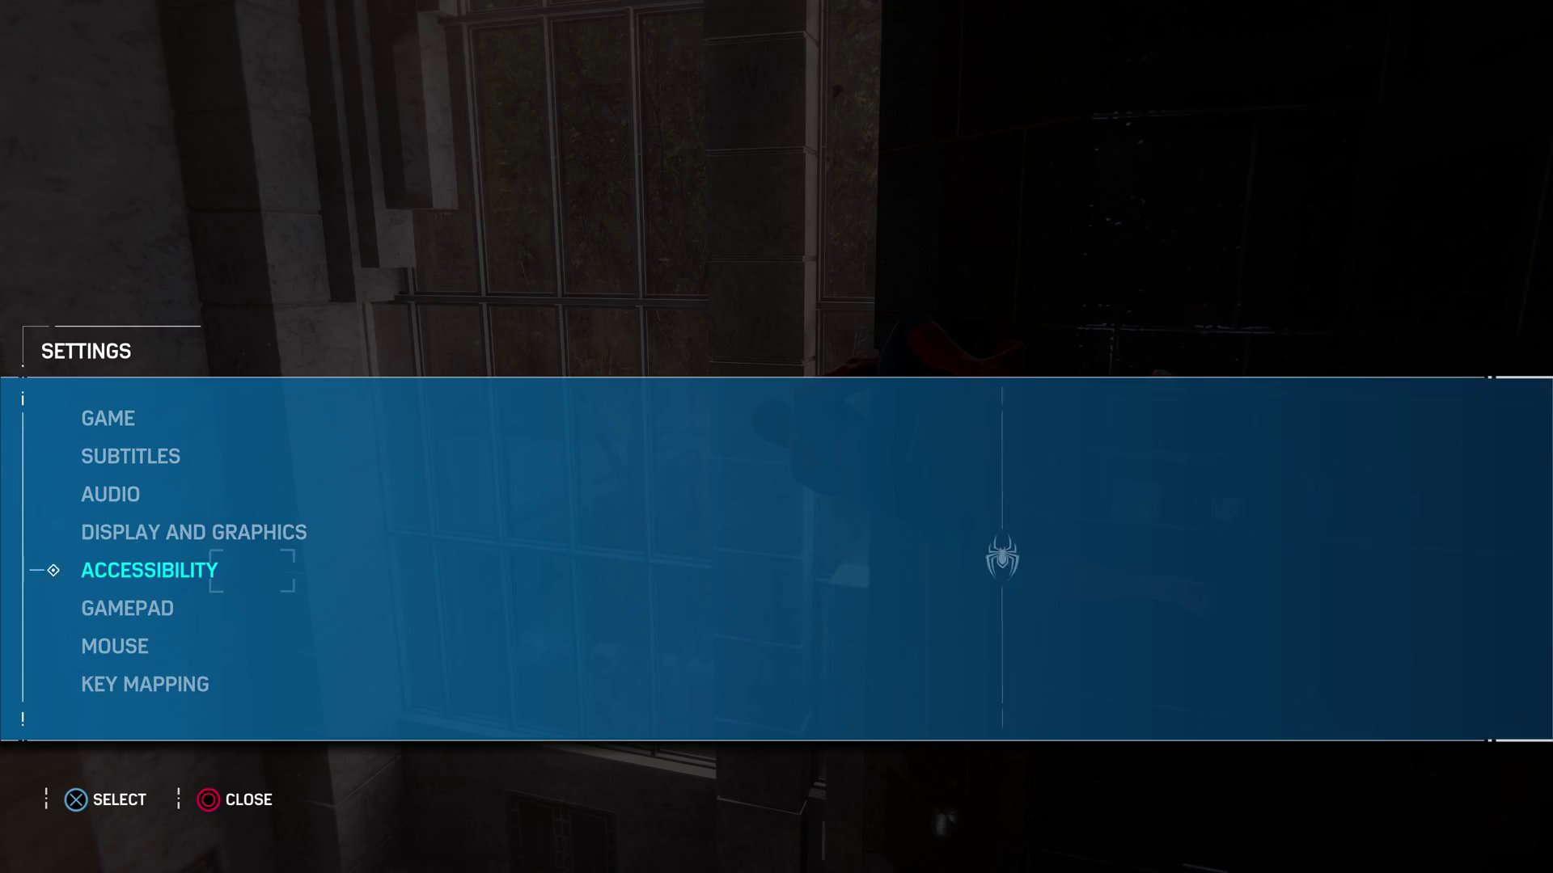
key("Return")
key("Down")
key("Down")
key("Down")
key("Down")
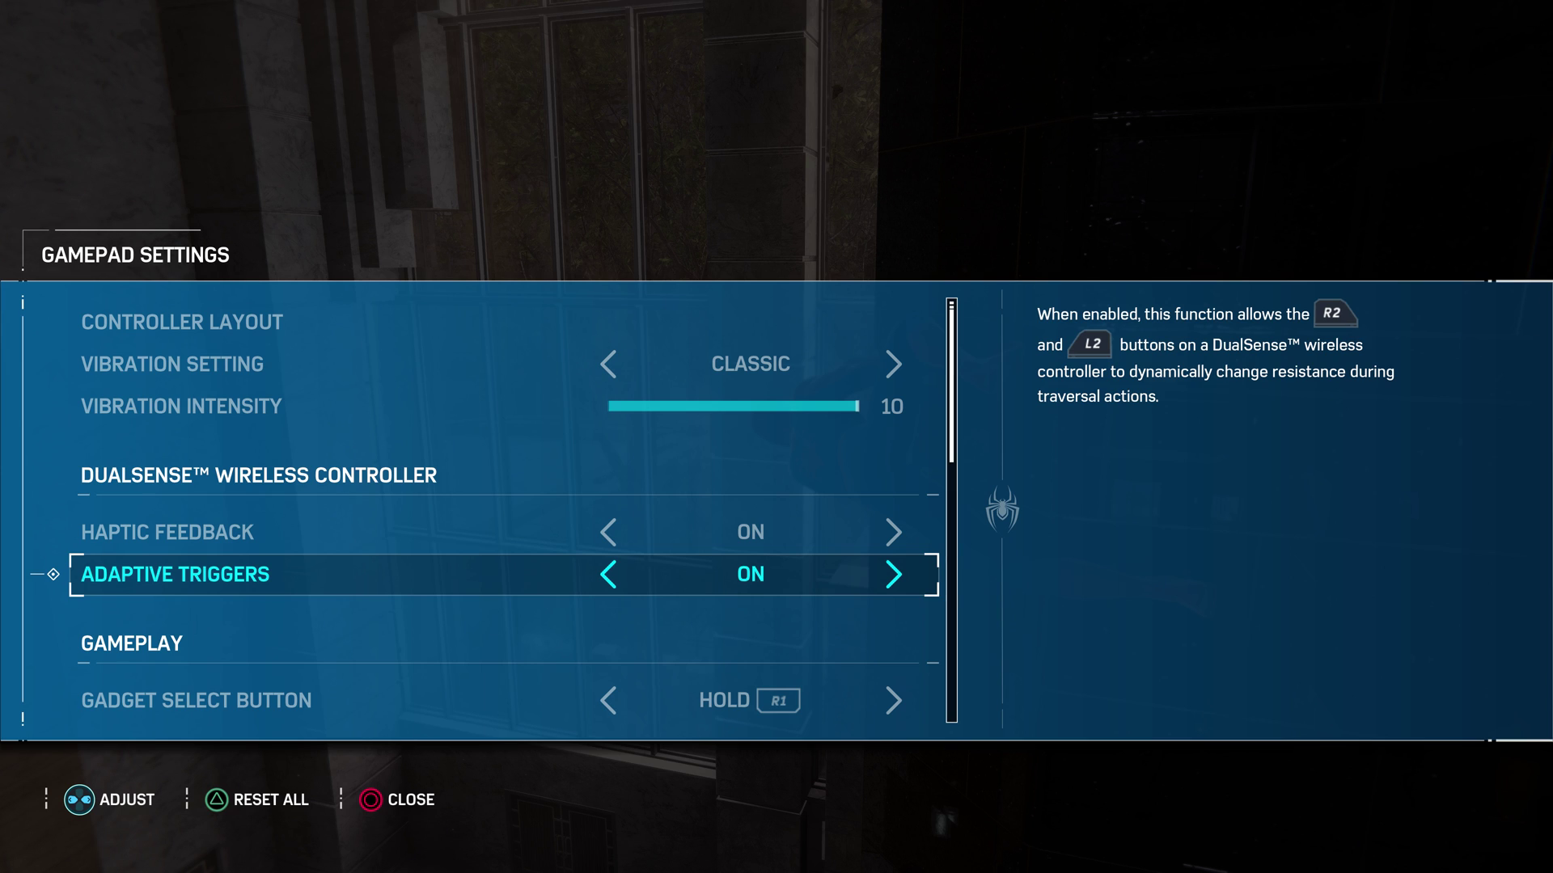
key("Up")
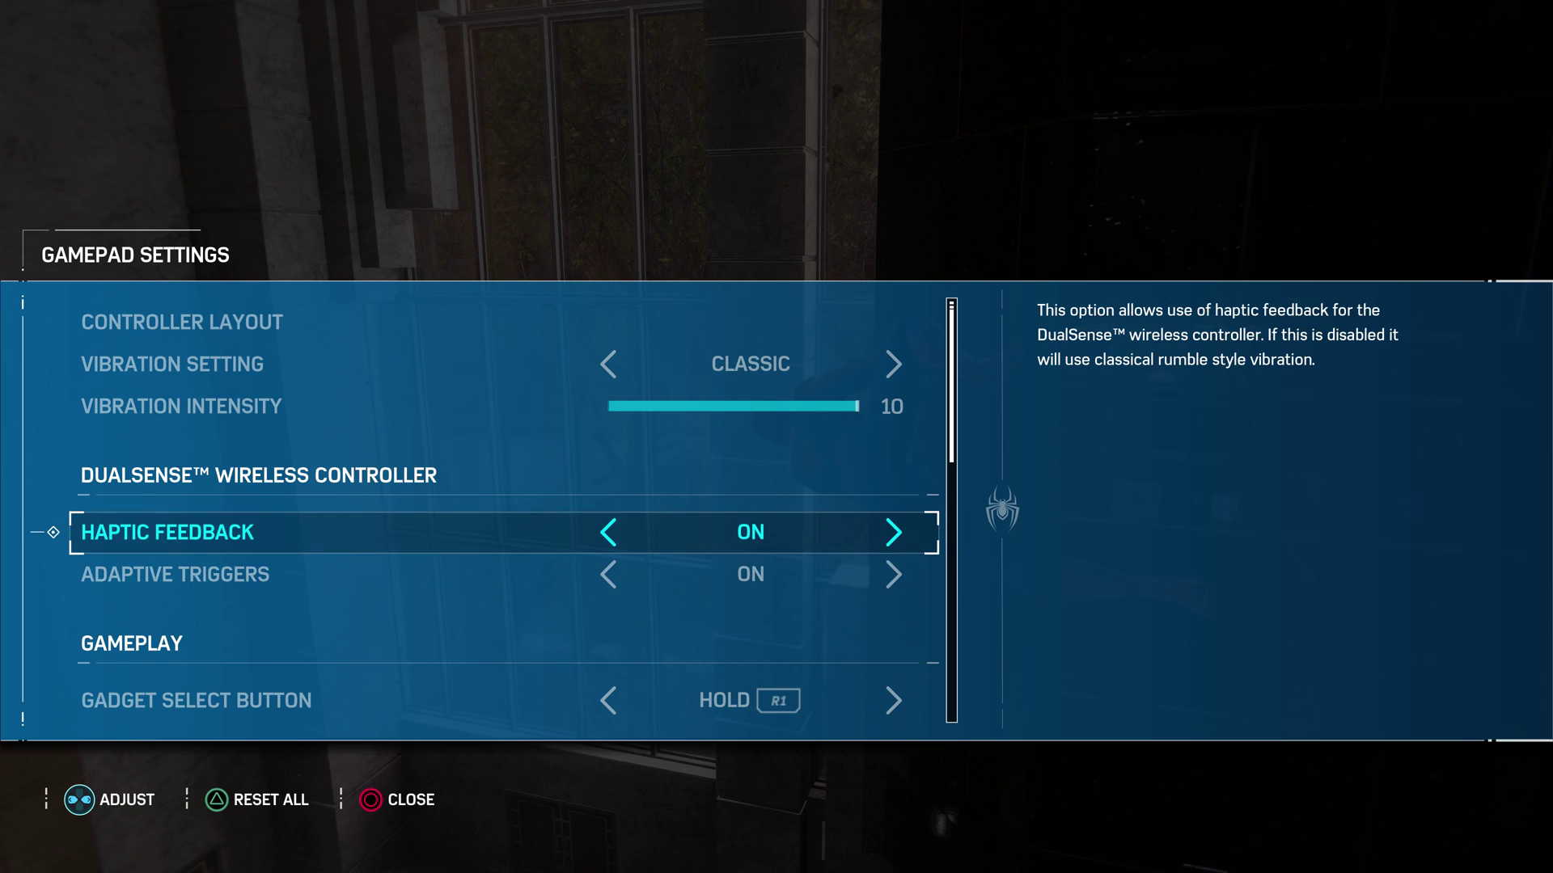
key("Up")
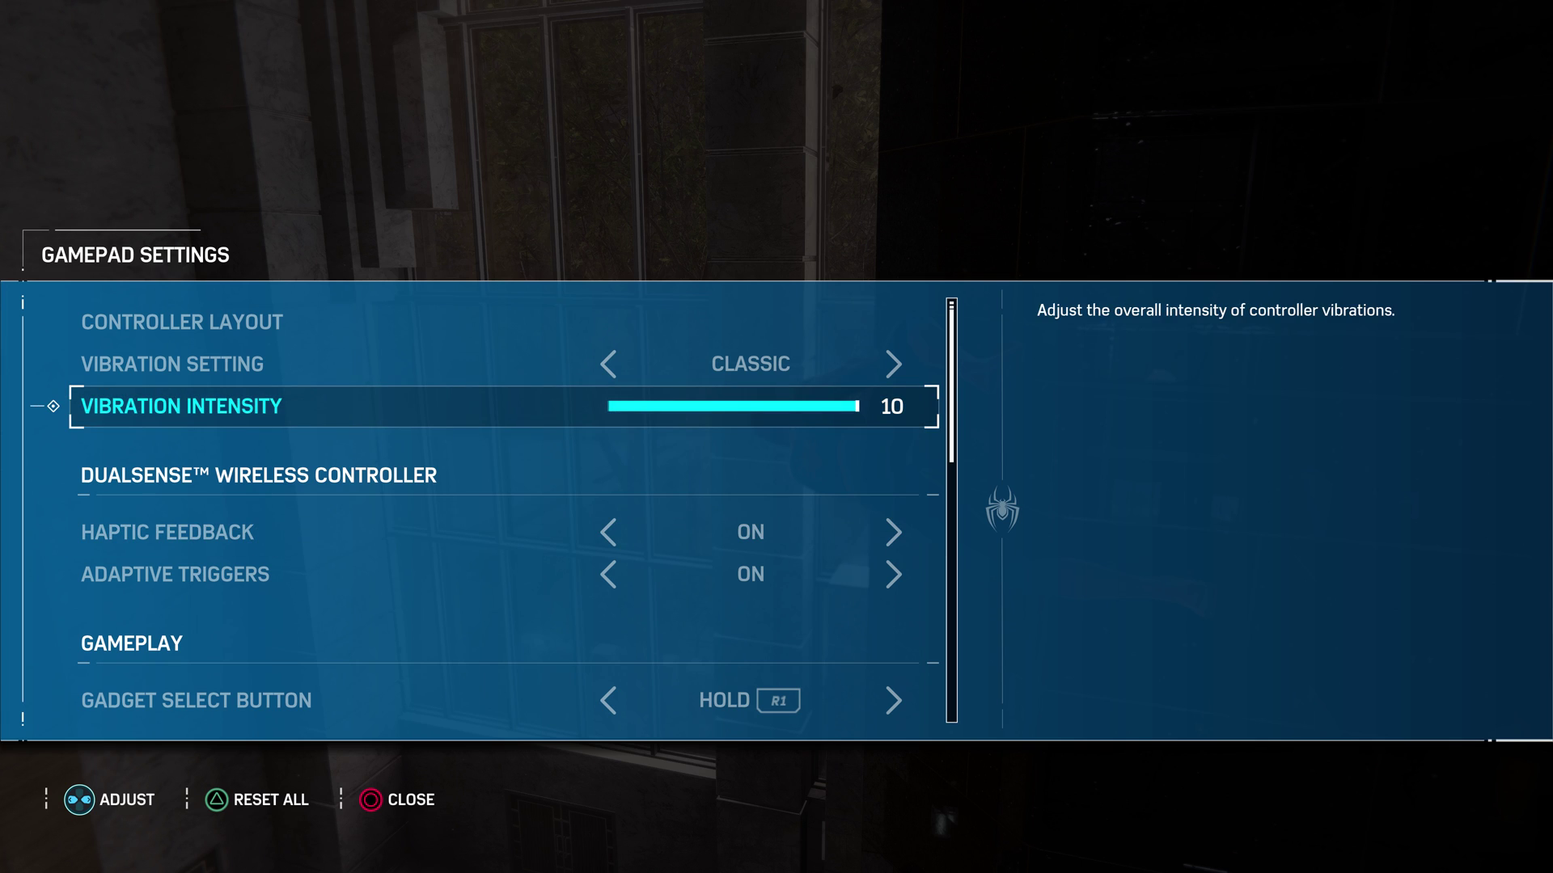
key("Down")
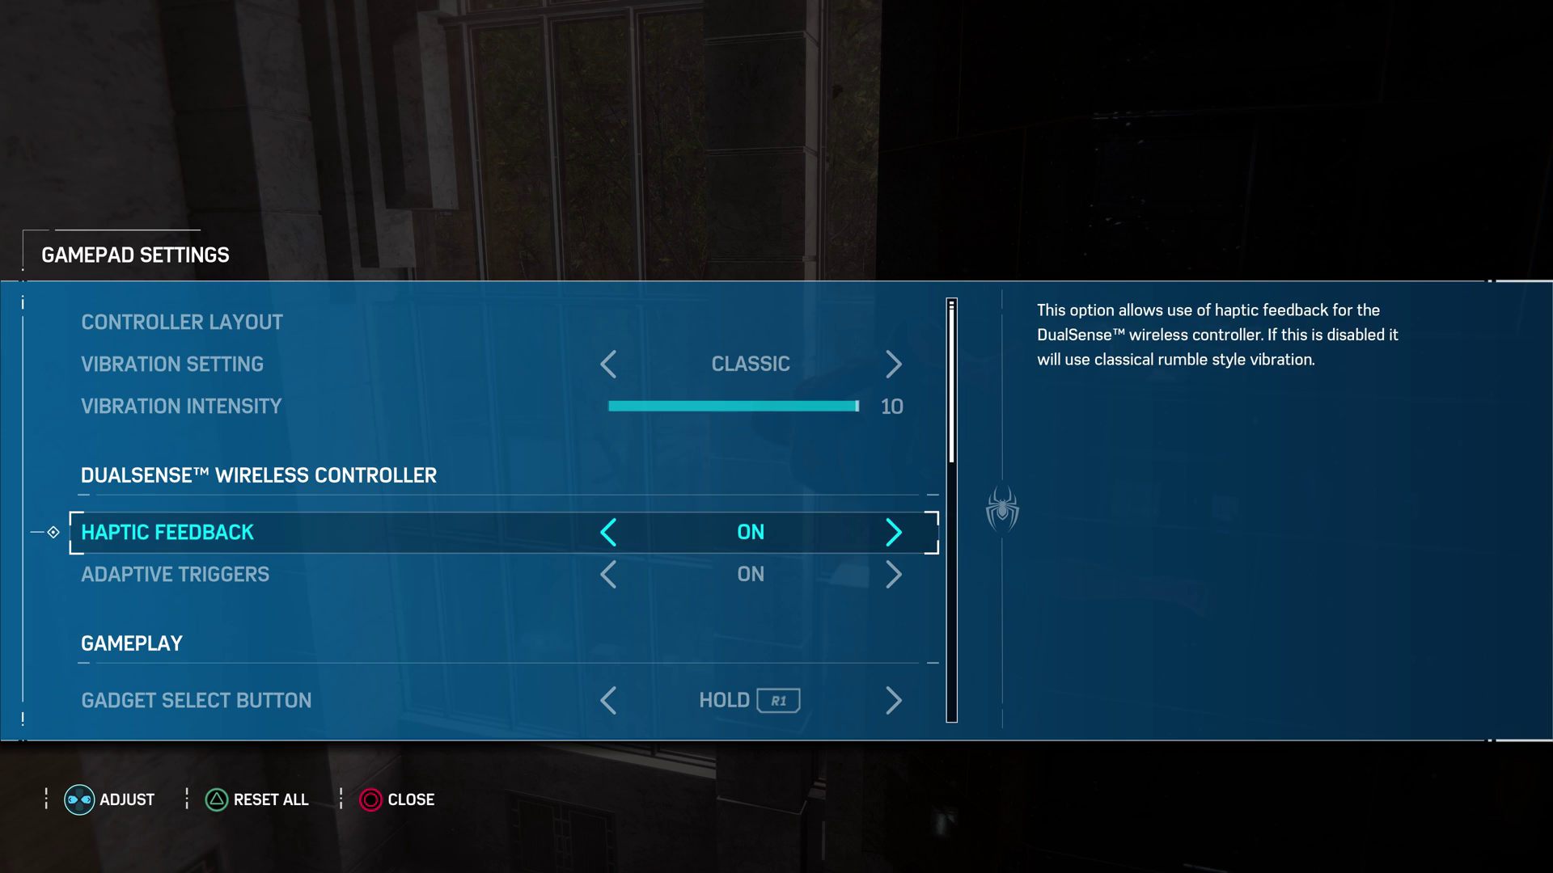